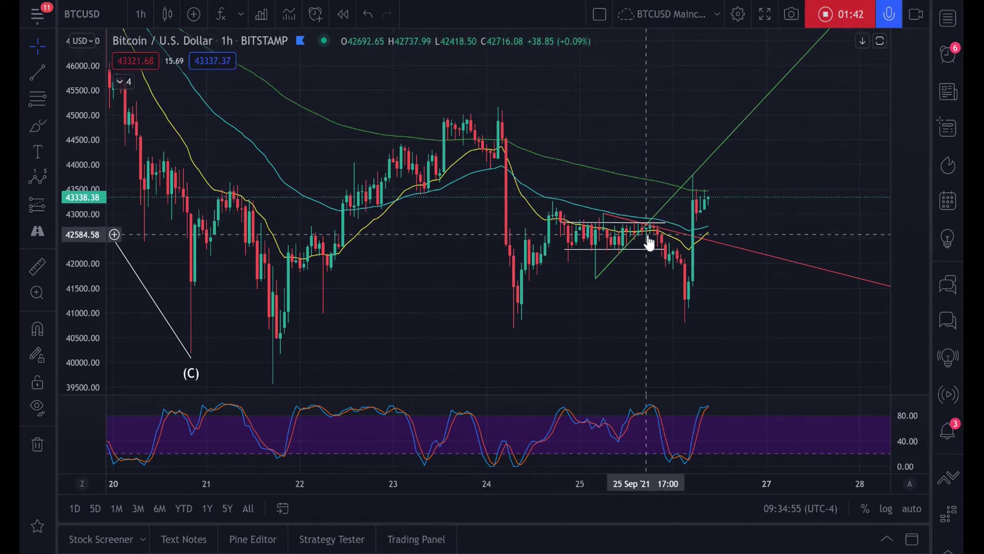
# Draw an Elliott Correction Wave (ABC) from the 24 Sep high near 45071.92, placing A at 40822.70, B at 43295.25 and C at 42703.02
pyautogui.click(54, 179)
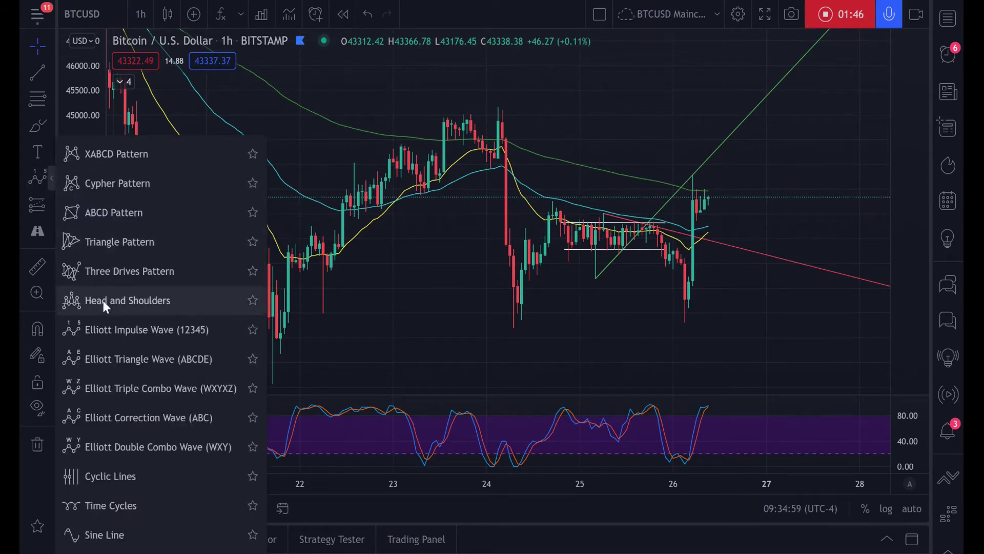
pyautogui.click(92, 419)
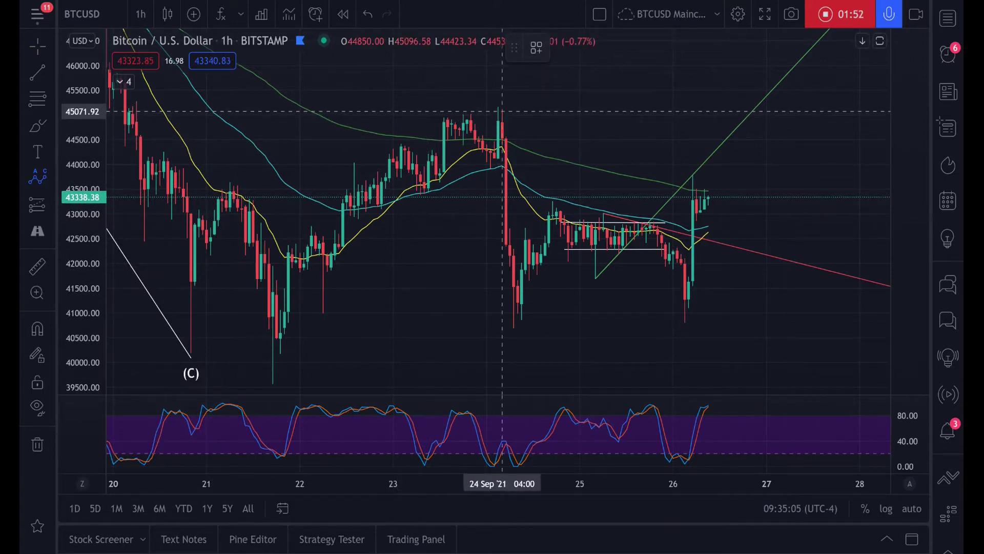
pyautogui.click(502, 111)
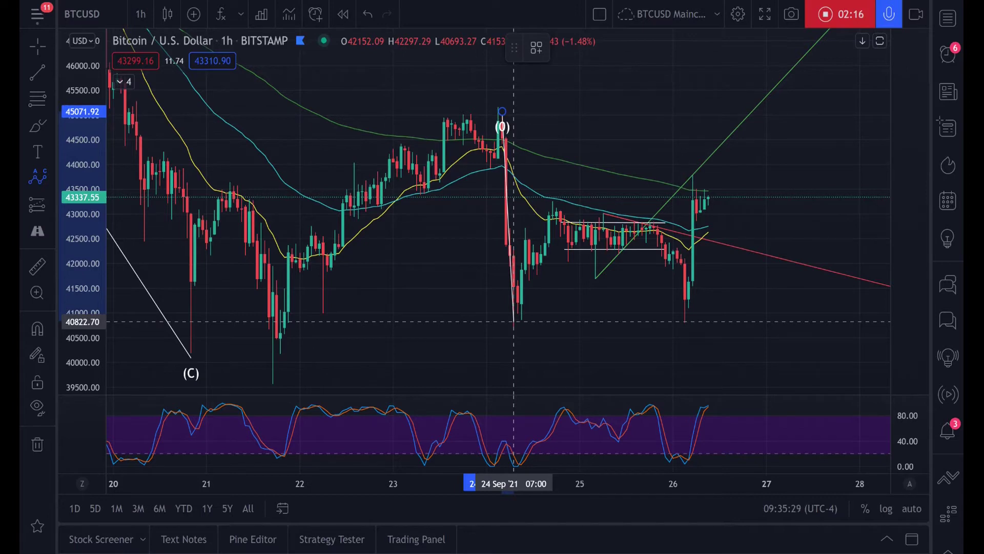
pyautogui.click(513, 321)
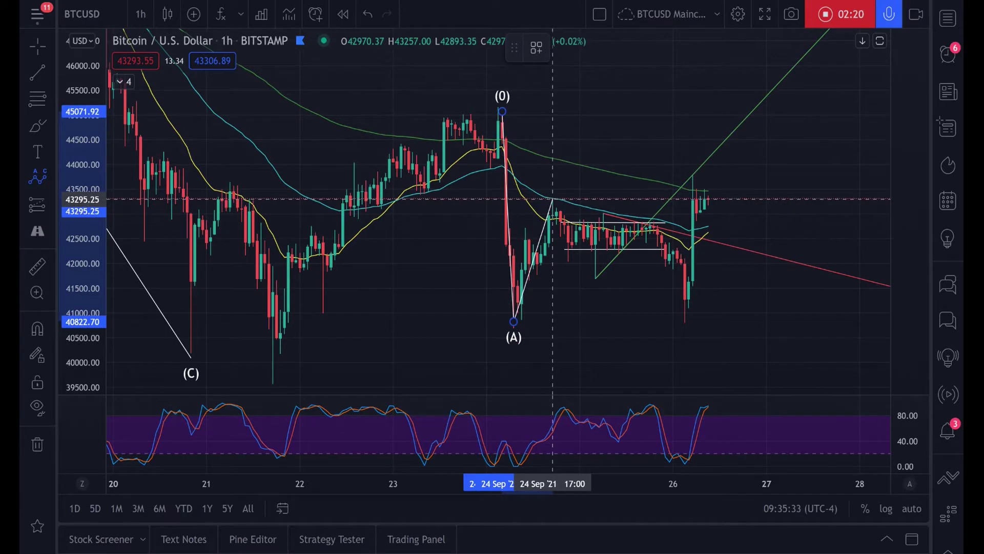
pyautogui.click(552, 198)
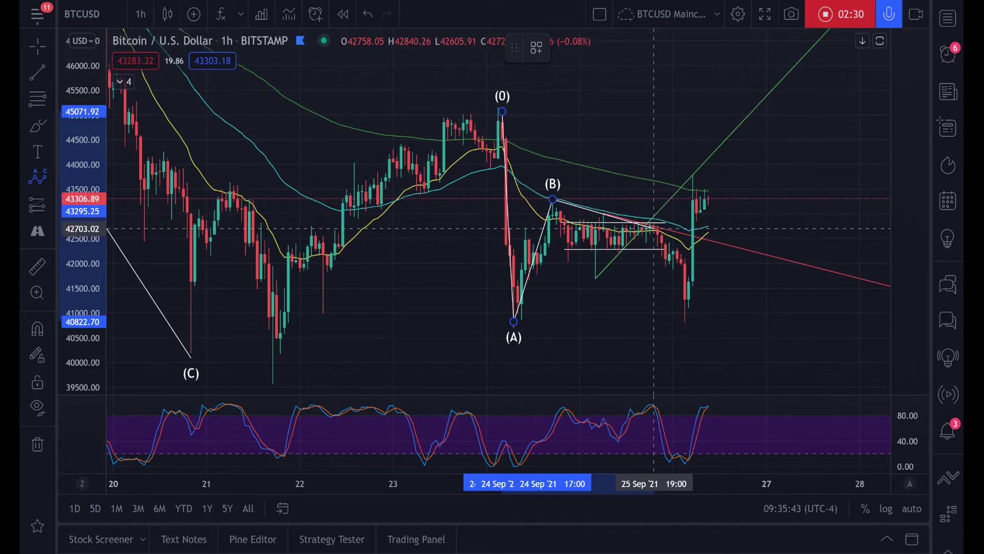
pyautogui.click(650, 228)
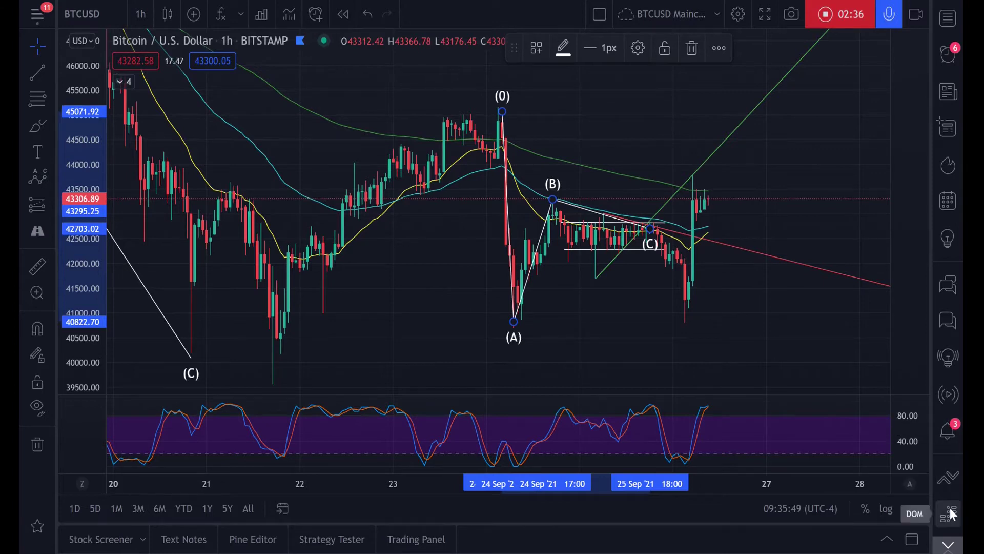
# Unhide the hidden Elliott Impulse Wave in the object tree, and close the object tree
pyautogui.click(948, 547)
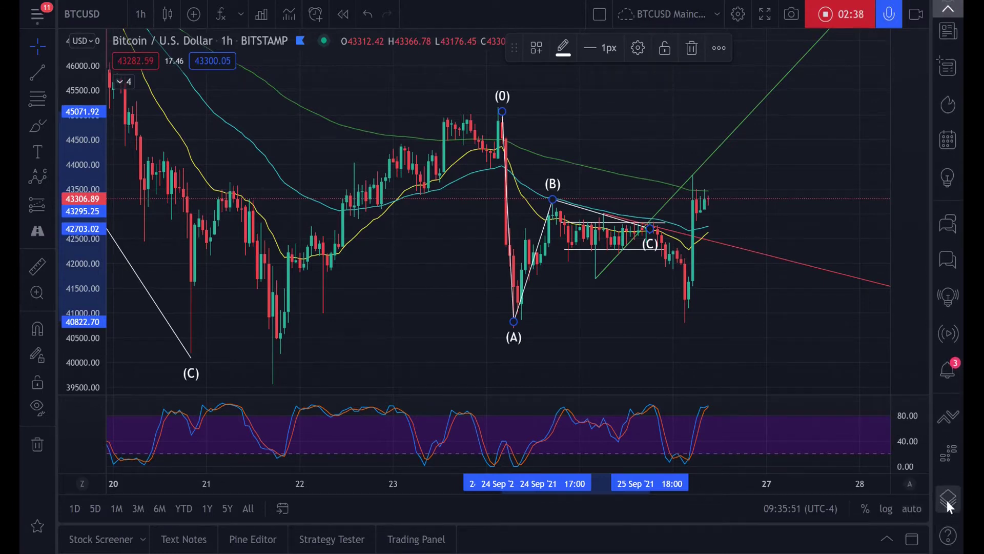
pyautogui.click(948, 504)
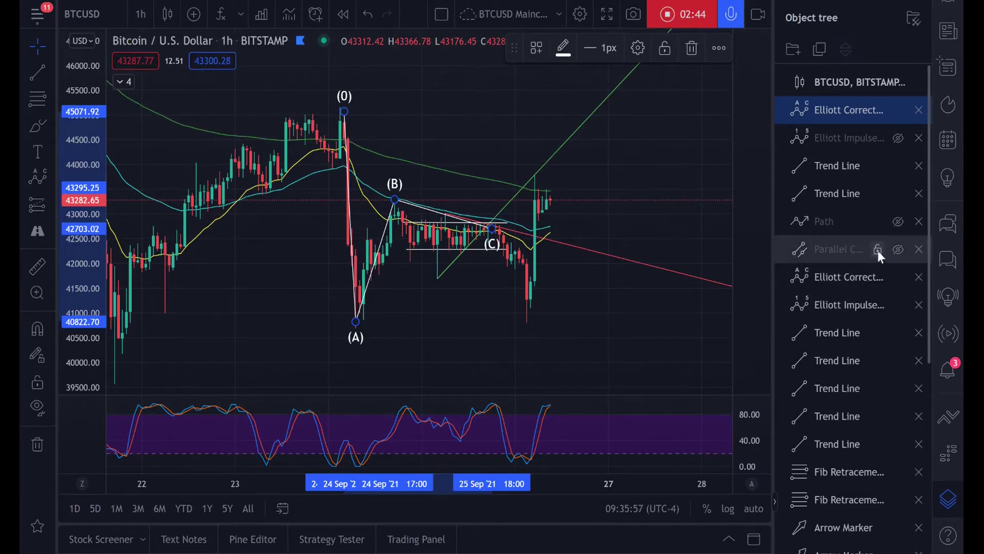
pyautogui.click(897, 138)
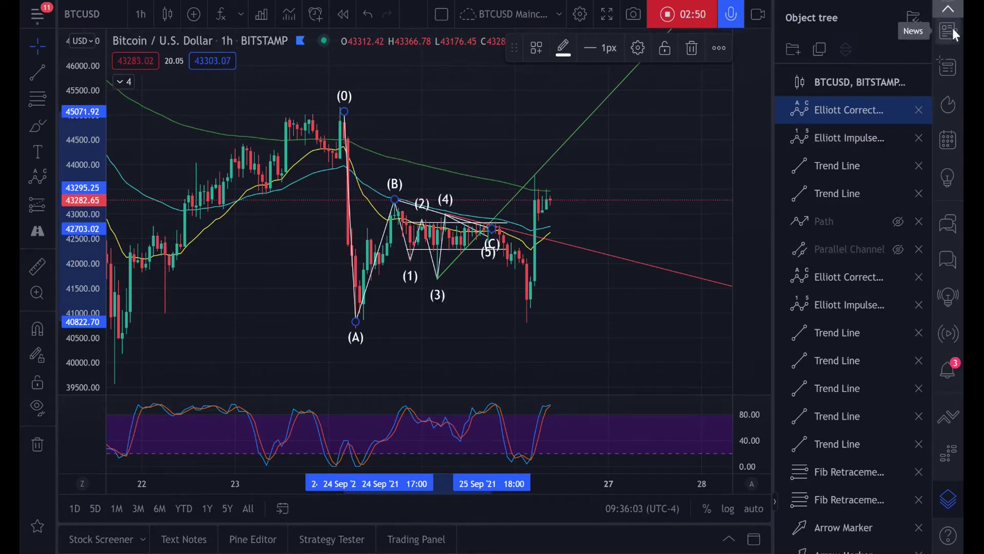
pyautogui.click(948, 497)
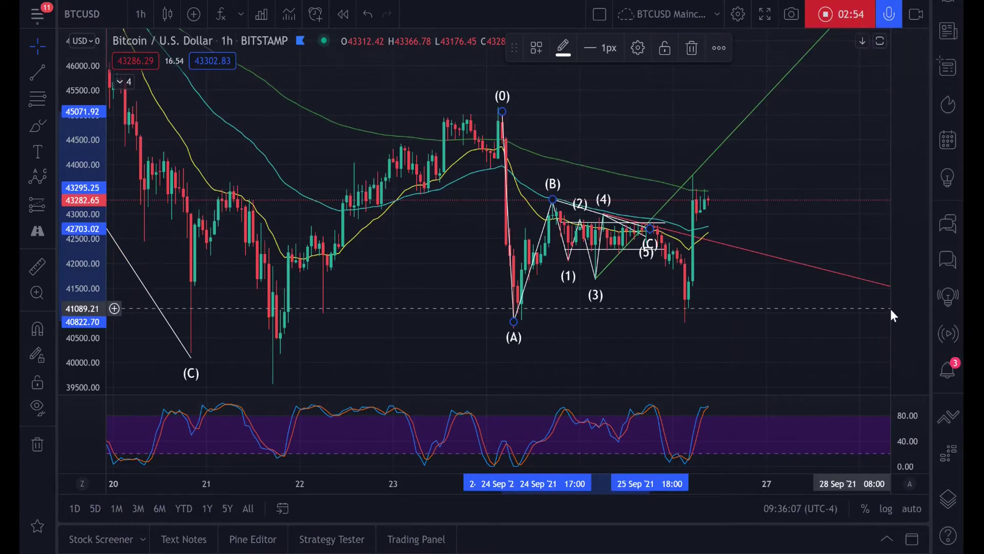
# Examine the (1) to (5) impulse wave between points (B) and (C) of the correction on the hourly chart
pyautogui.scroll(2, 890, 309)
pyautogui.scroll(4, 891, 309)
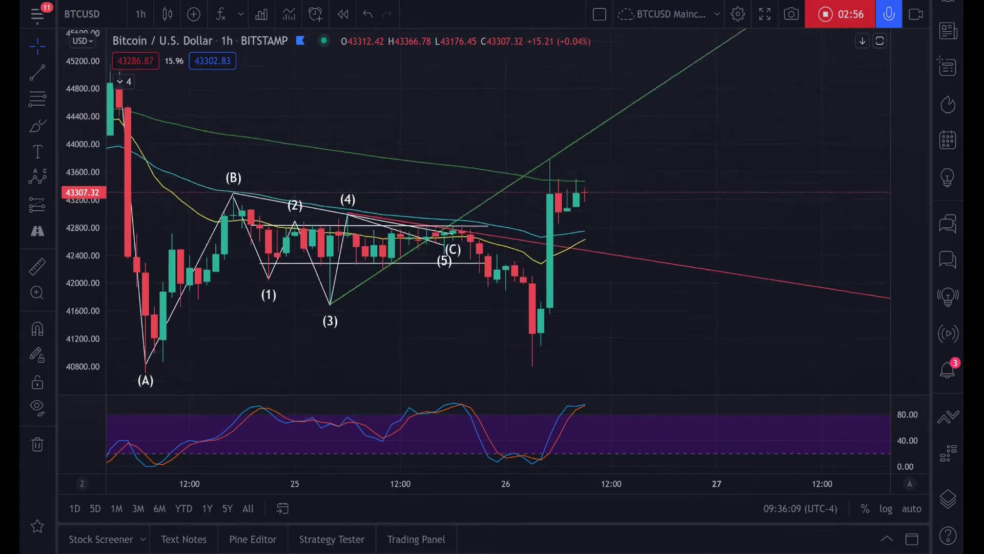
pyautogui.moveTo(512, 256); pyautogui.dragTo(582, 226)
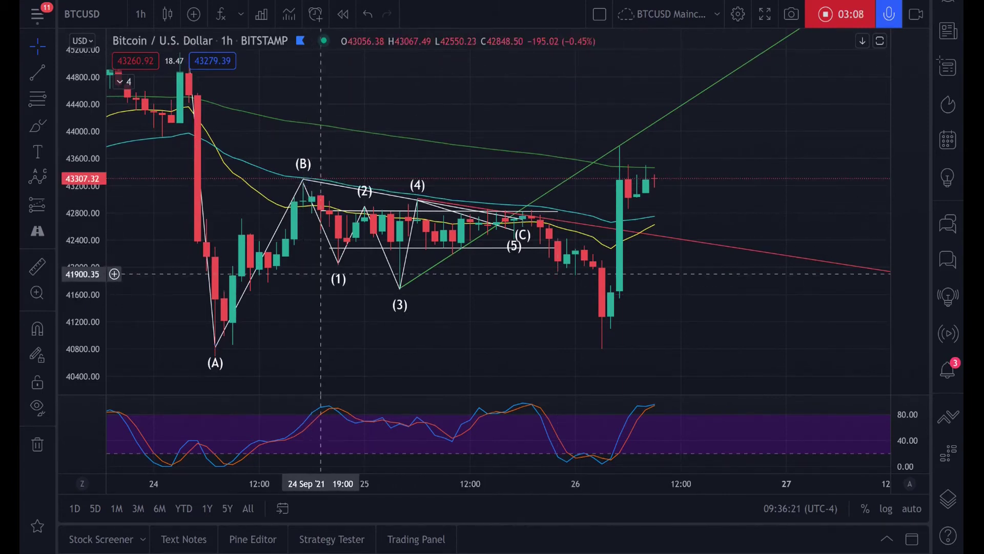
pyautogui.click(403, 304)
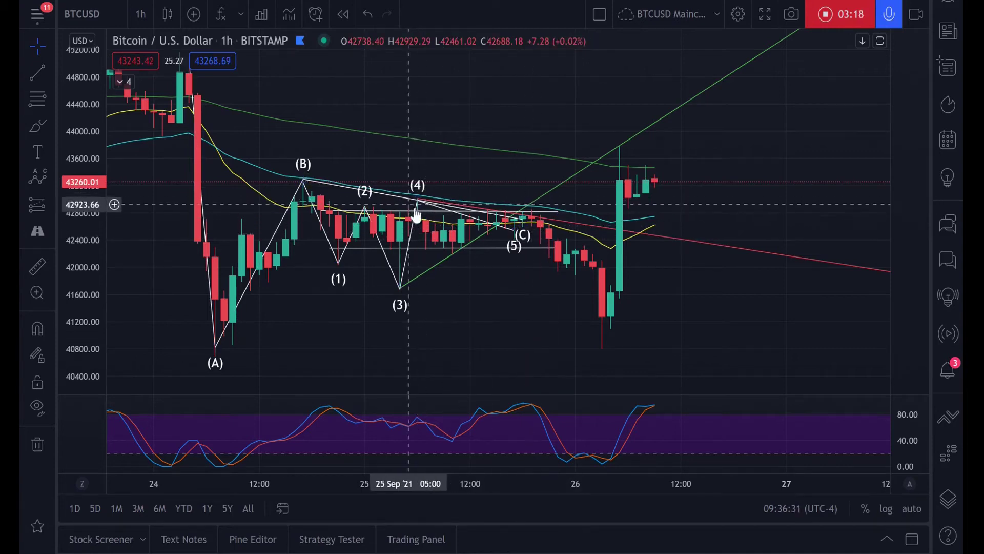
pyautogui.click(514, 234)
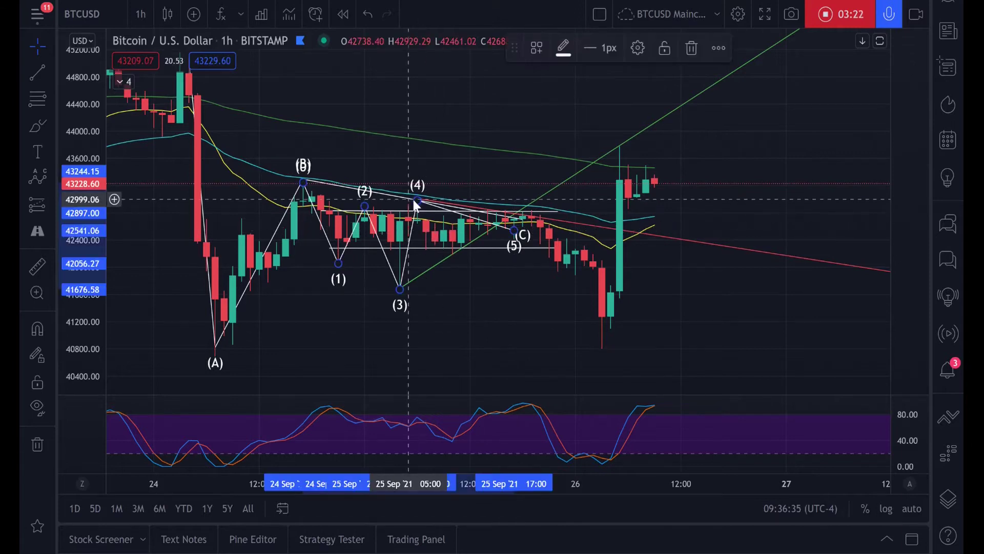
pyautogui.click(462, 282)
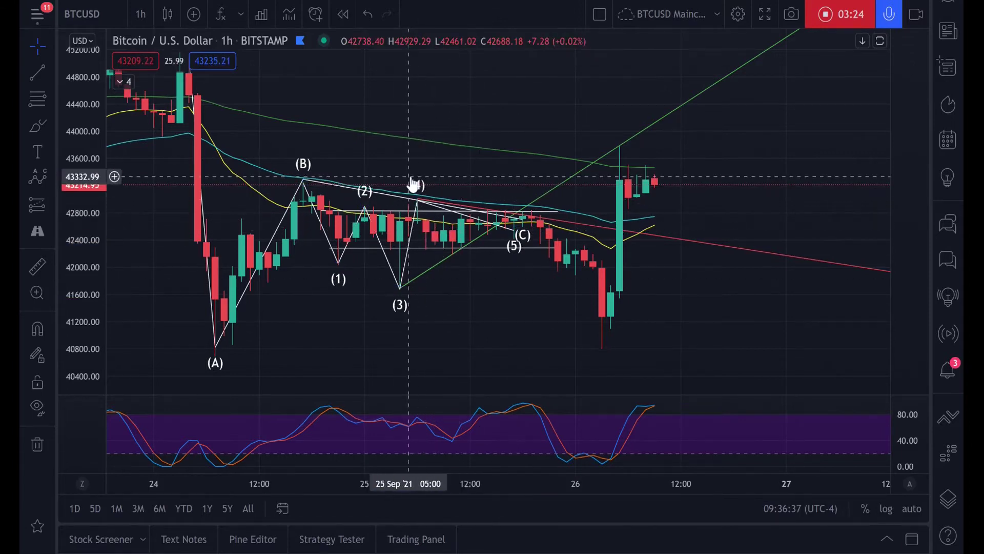
# Switch the chart to the 15-minute interval and frame the impulse wave with the correction's (B) and (C) points
pyautogui.click(139, 13)
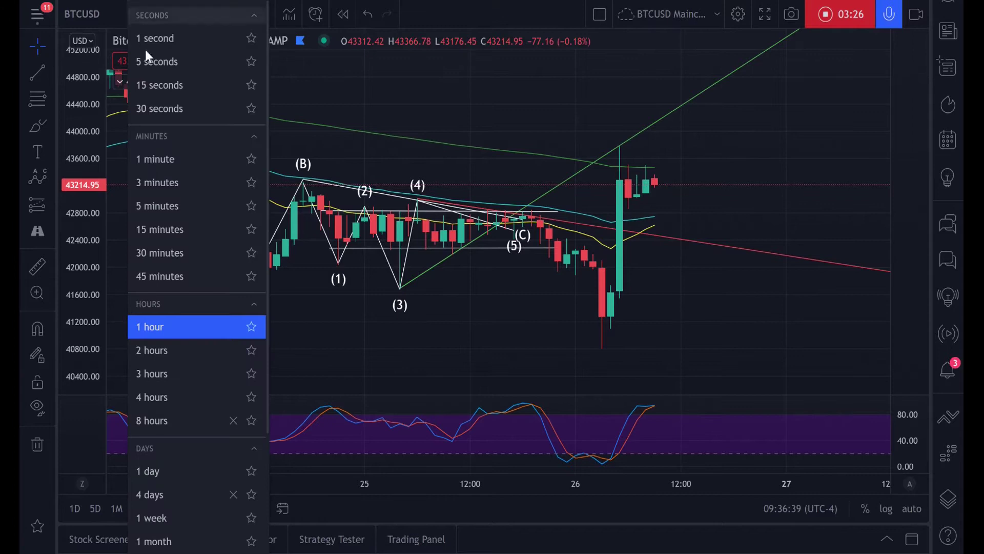
pyautogui.click(175, 228)
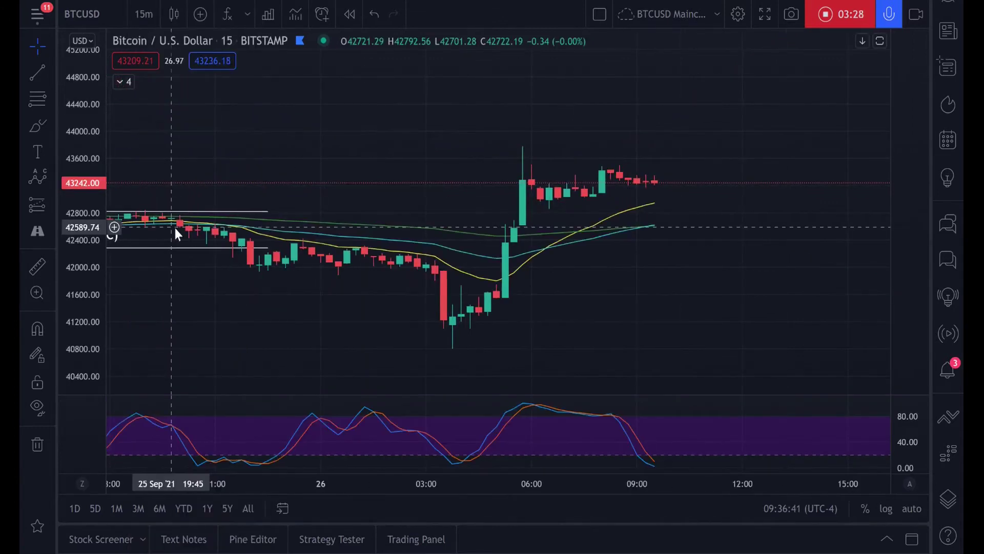
pyautogui.scroll(-5, 174, 225)
pyautogui.scroll(-4, 174, 225)
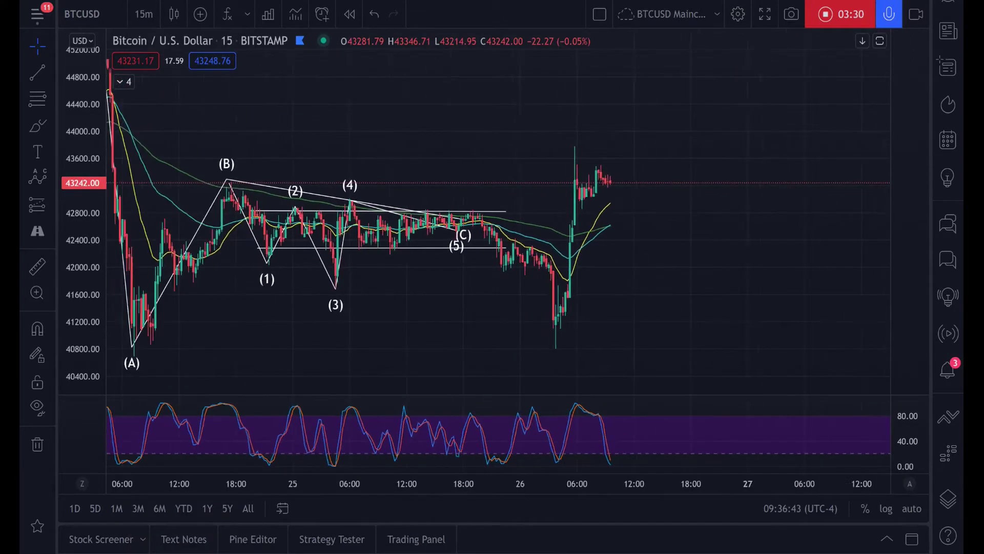
pyautogui.scroll(6, 441, 225)
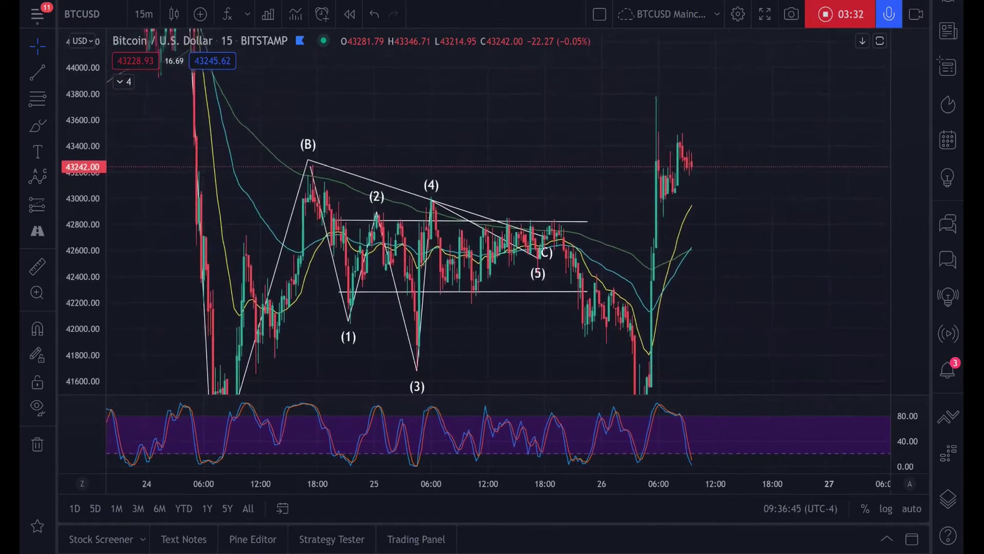
pyautogui.moveTo(441, 226); pyautogui.dragTo(535, 156)
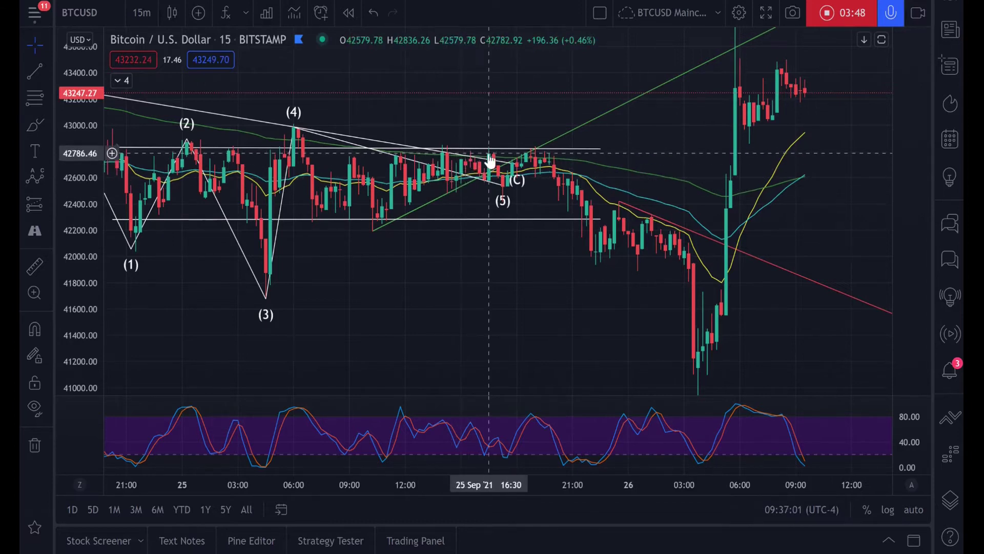
# Examine the 15-minute price action around waves (5) and (C), the following drop and the rebound on 26 Sep
pyautogui.click(503, 199)
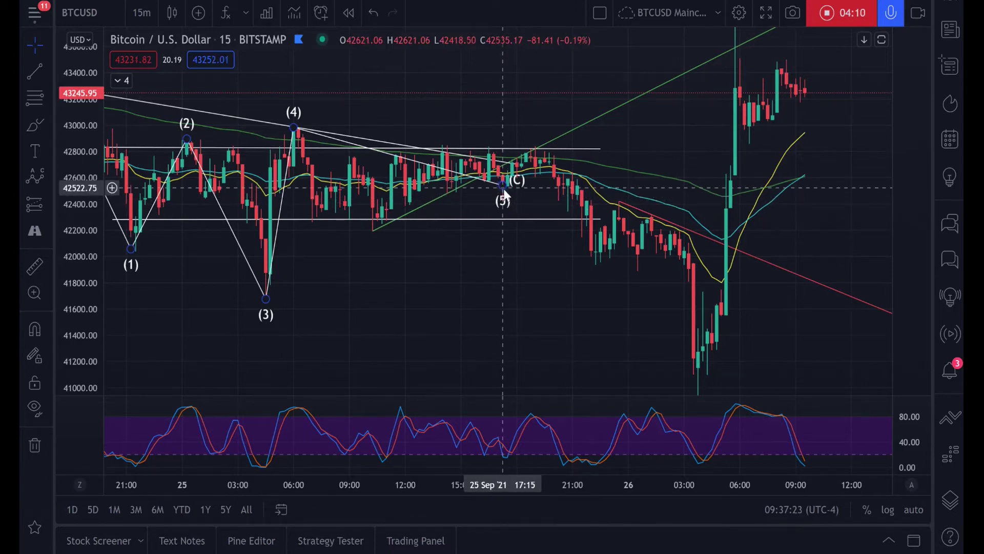
pyautogui.scroll(3, 505, 191)
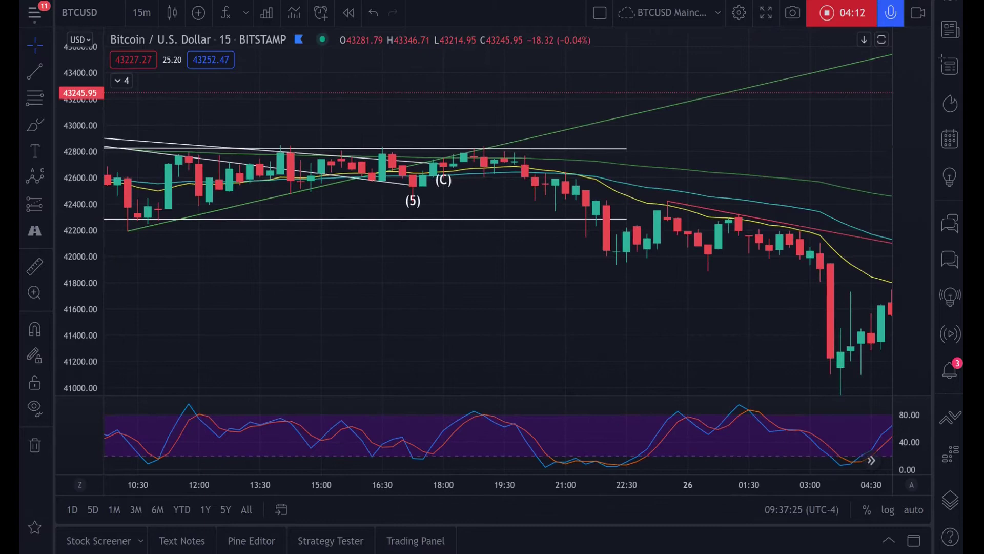
pyautogui.scroll(3, 79, 215)
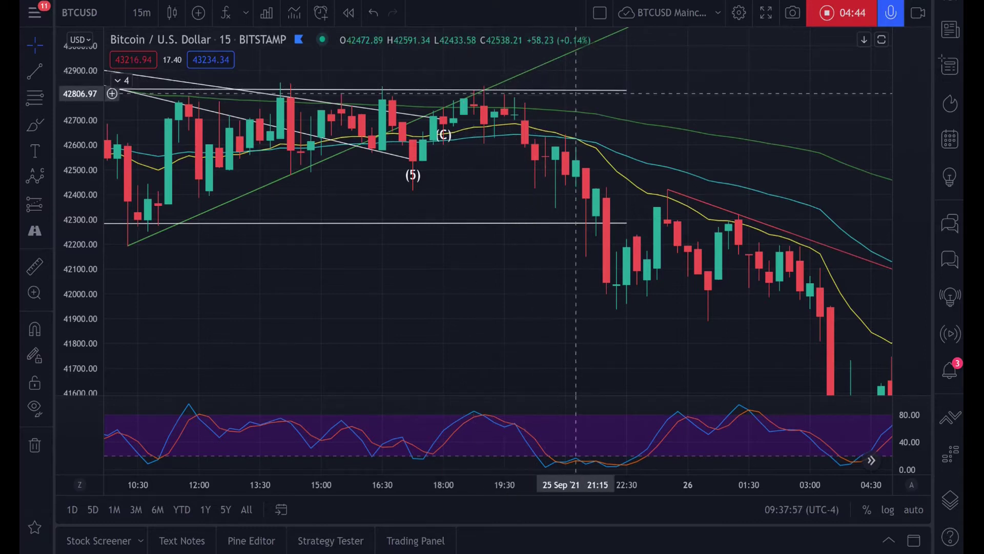
pyautogui.scroll(-5, 586, 87)
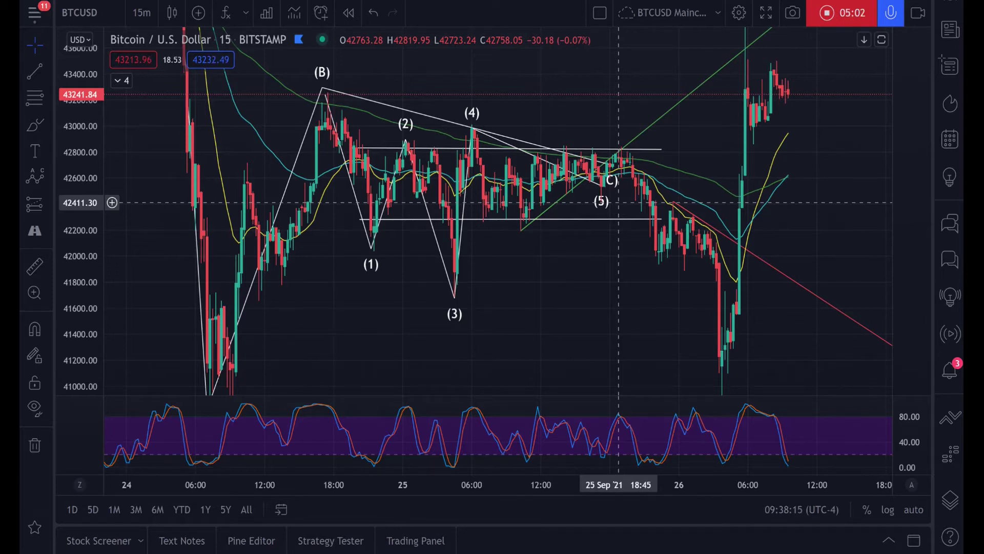
pyautogui.scroll(5, 618, 202)
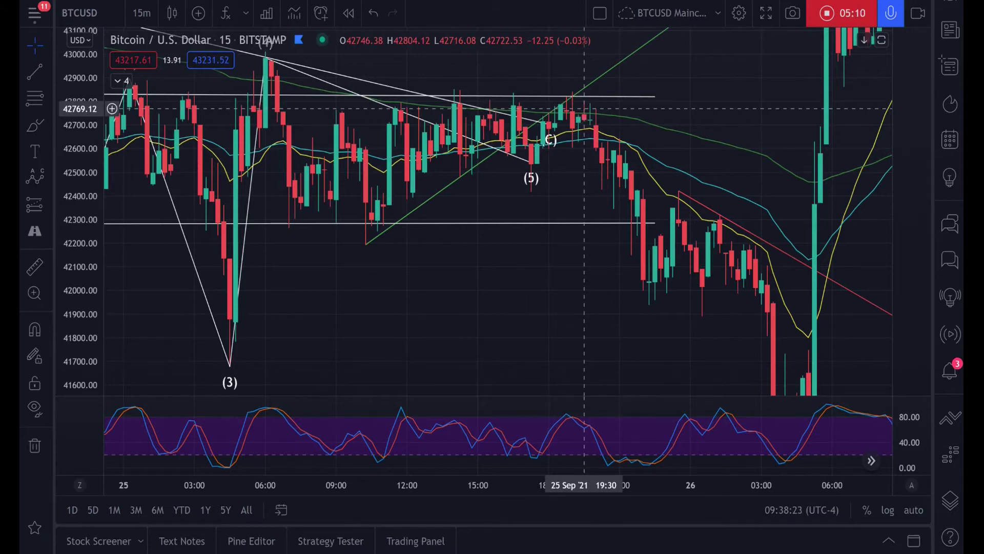
pyautogui.scroll(-3, 584, 108)
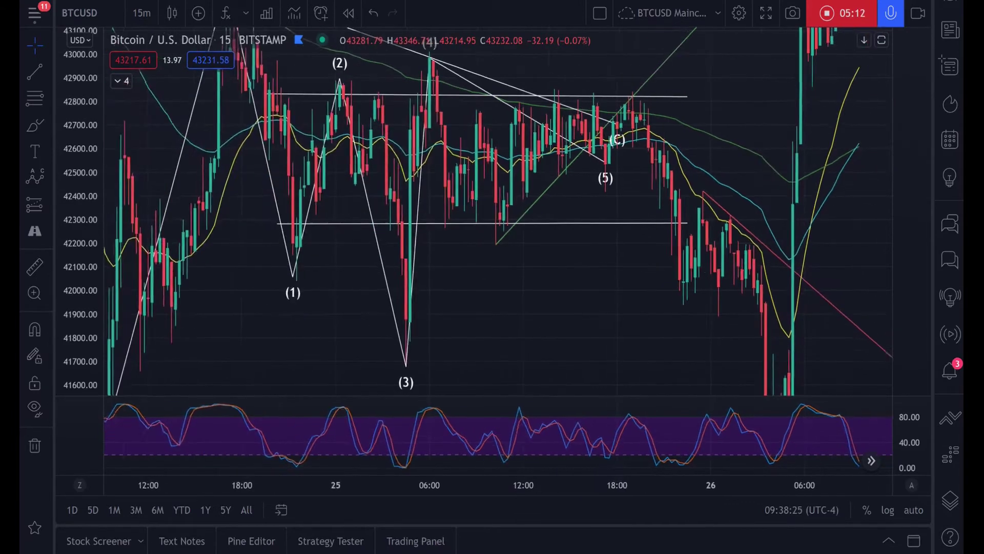
pyautogui.moveTo(762, 130); pyautogui.dragTo(602, 97)
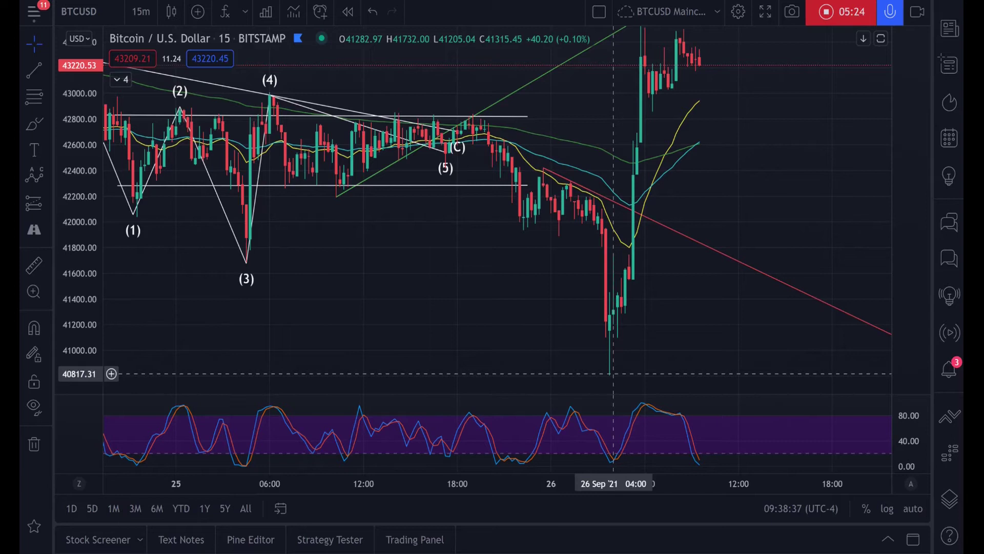
pyautogui.scroll(-5, 614, 373)
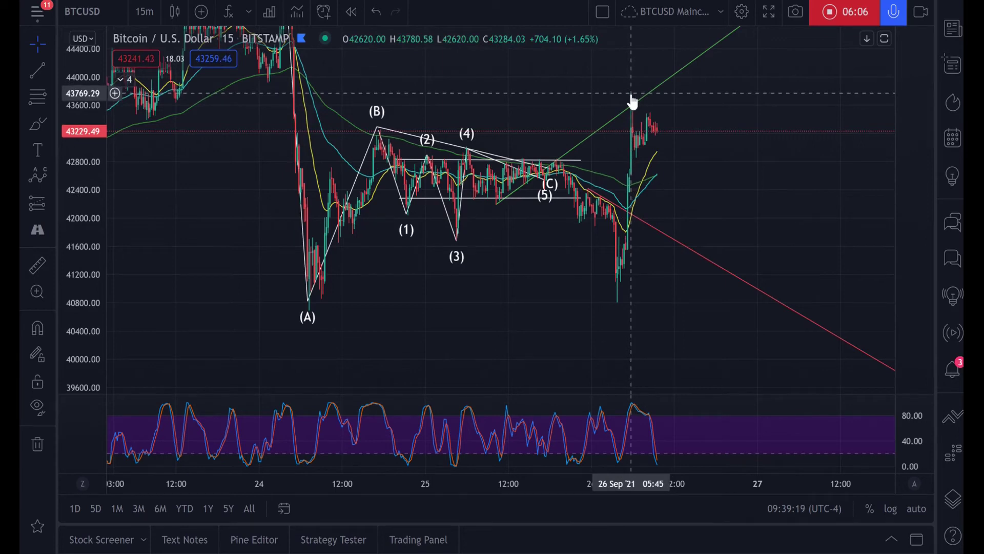
pyautogui.scroll(5, 632, 102)
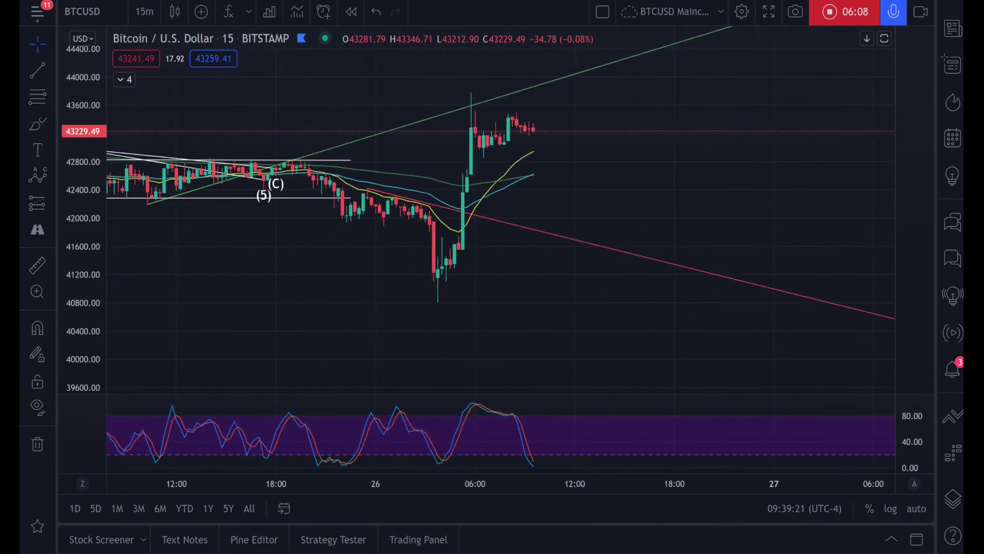
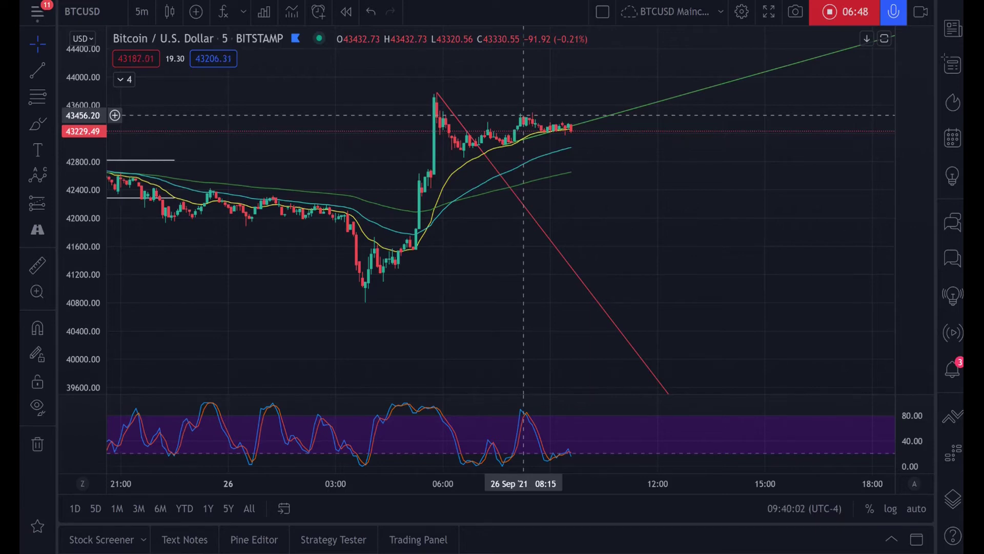
# Review the recent price action on the 3-minute interval, and switch the chart to the 1-minute interval
pyautogui.click(143, 11)
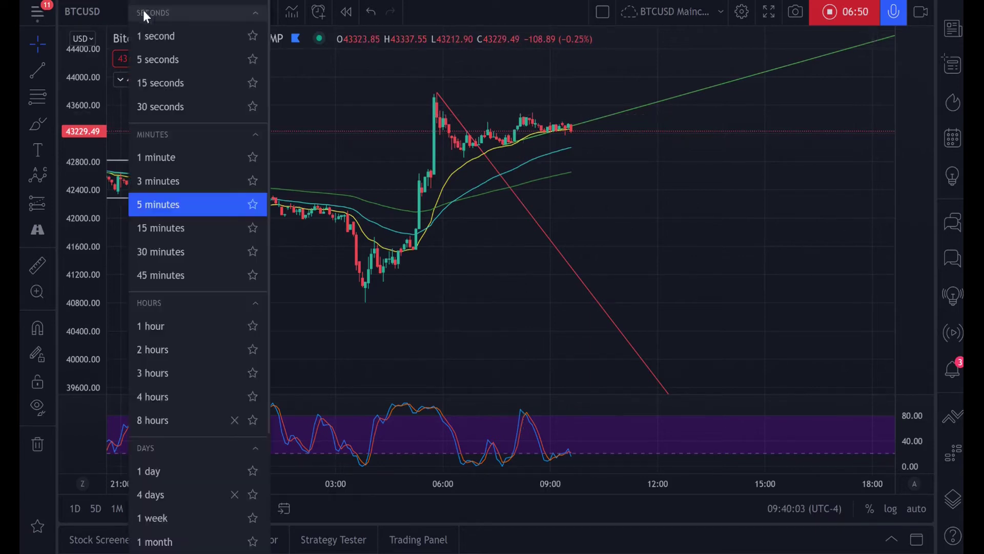
pyautogui.click(152, 187)
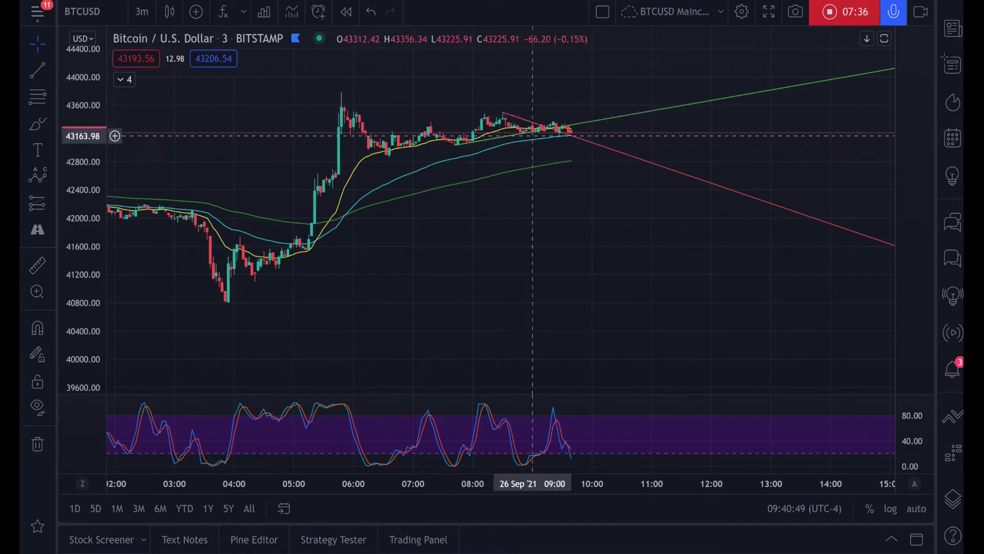
pyautogui.scroll(5, 547, 229)
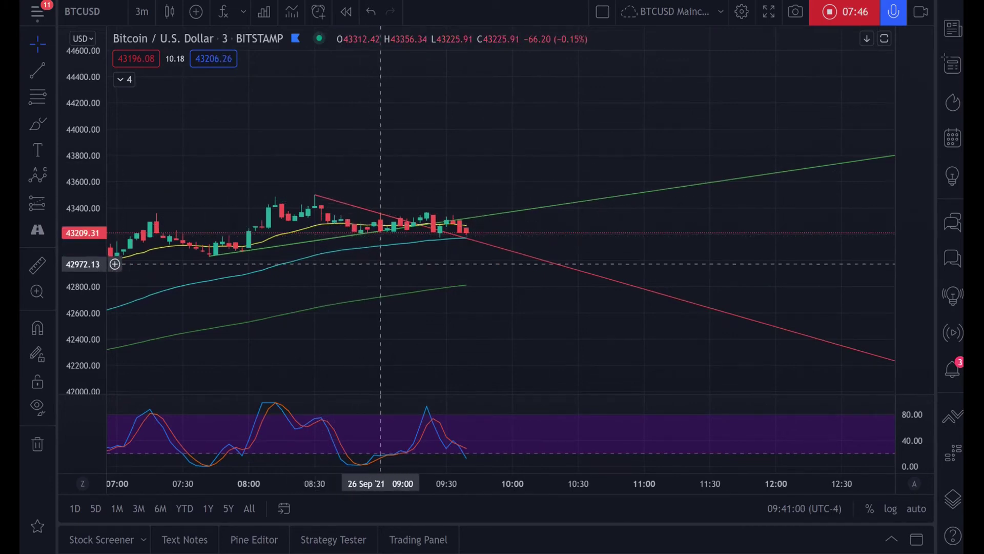
pyautogui.click(142, 11)
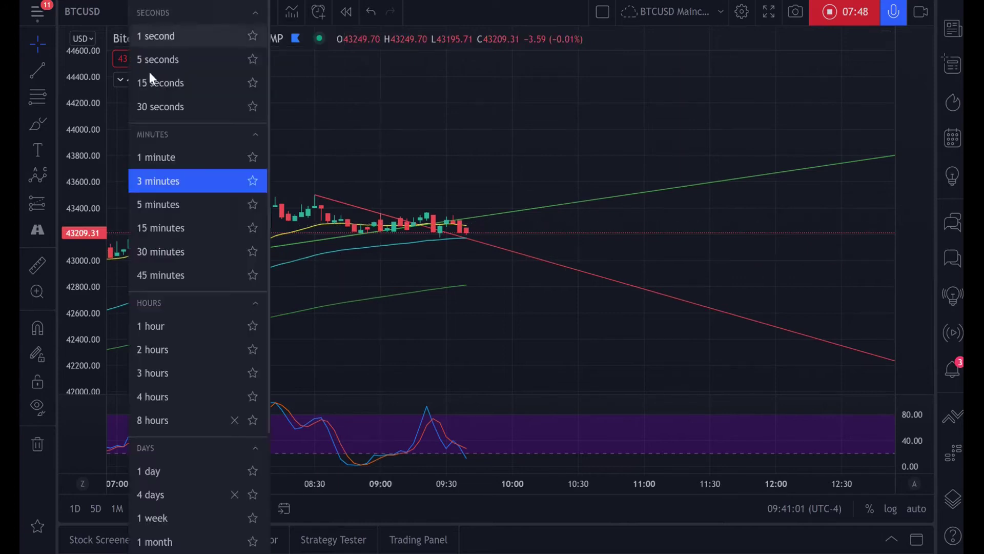
pyautogui.click(153, 158)
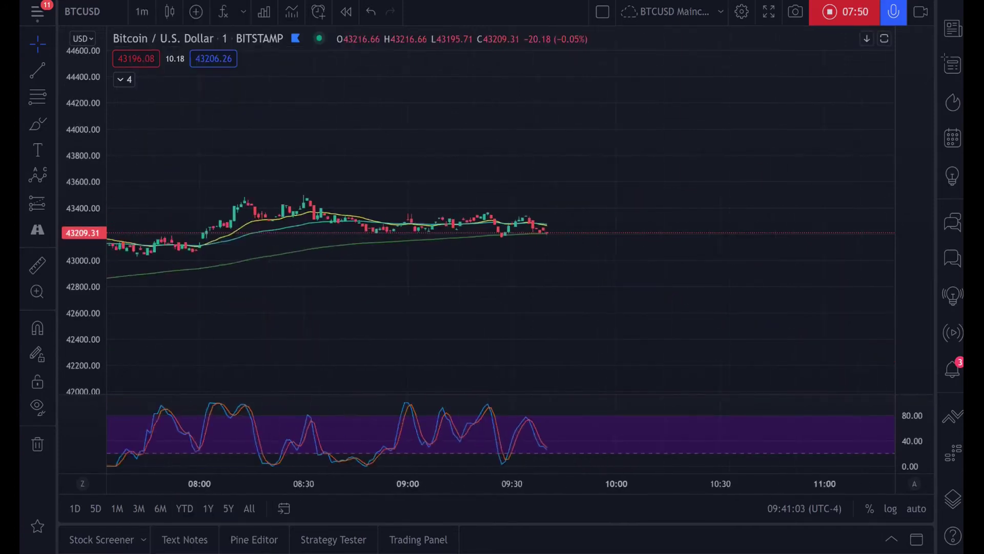
# Examine the recent 1-minute price action on 26 Sep against the converging red and green trendlines
pyautogui.scroll(3, 702, 231)
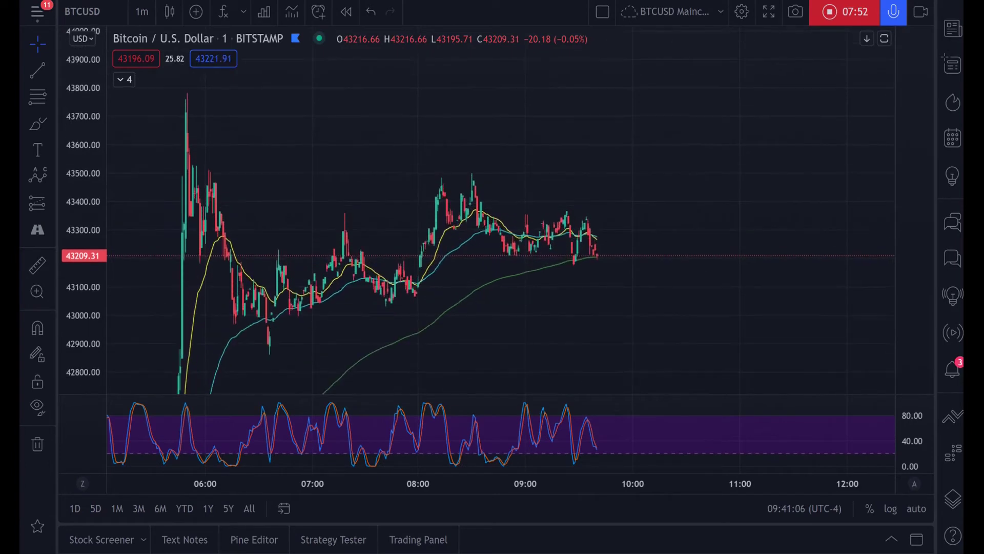
pyautogui.scroll(2, 702, 231)
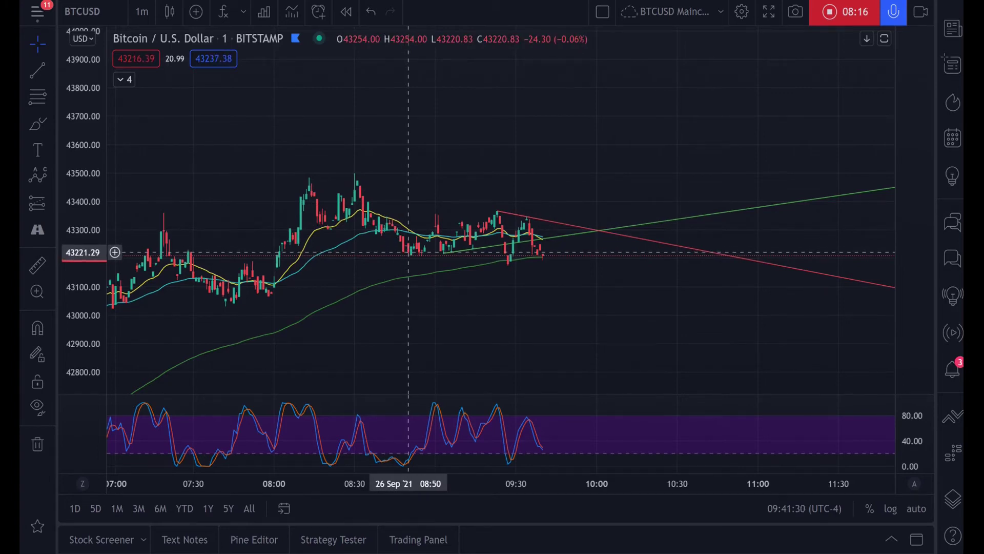
pyautogui.click(410, 254)
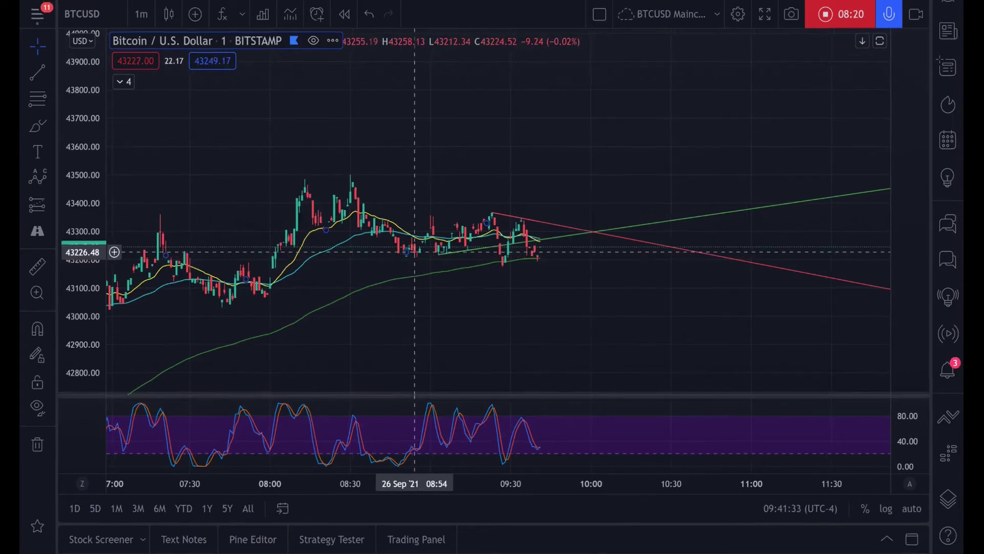
pyautogui.scroll(-3, 419, 260)
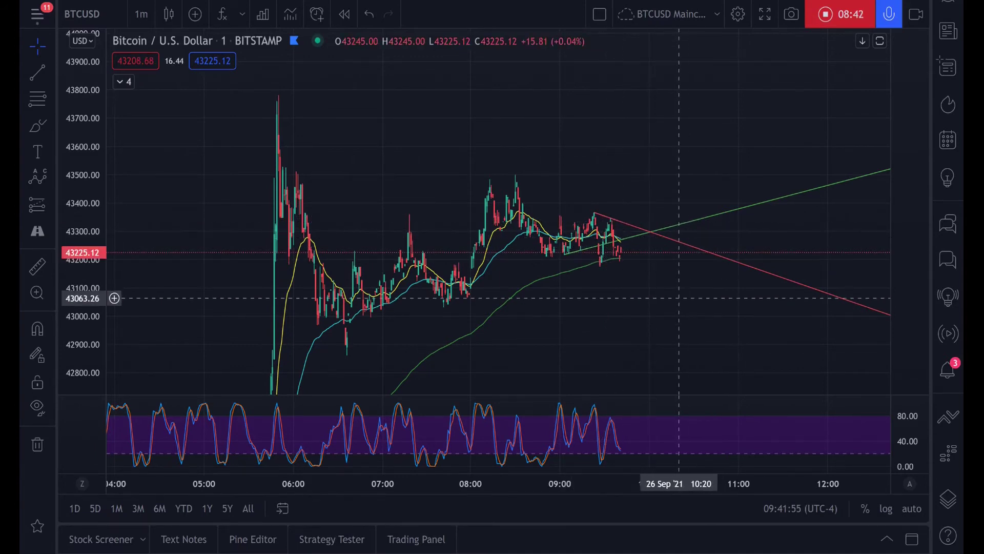
pyautogui.scroll(3, 679, 298)
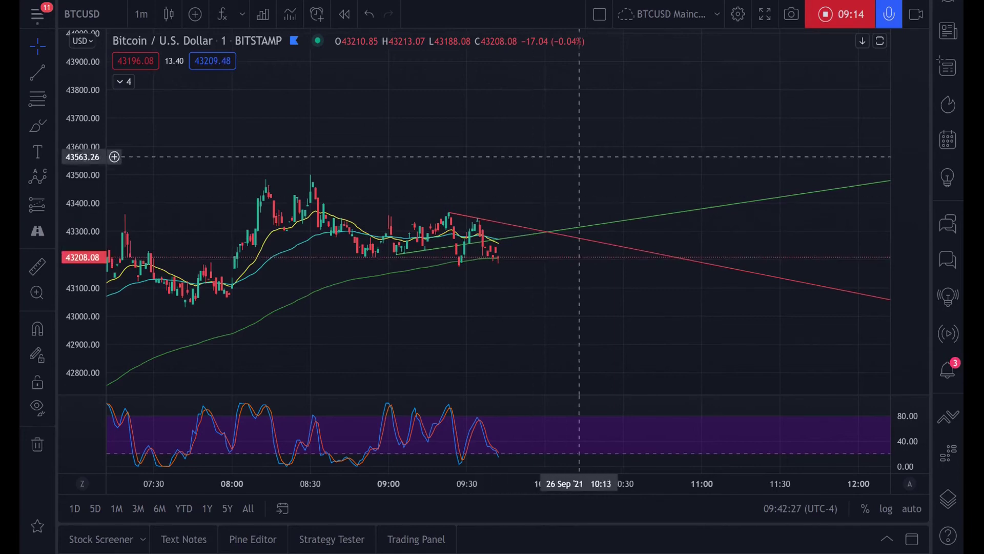
pyautogui.scroll(-3, 476, 235)
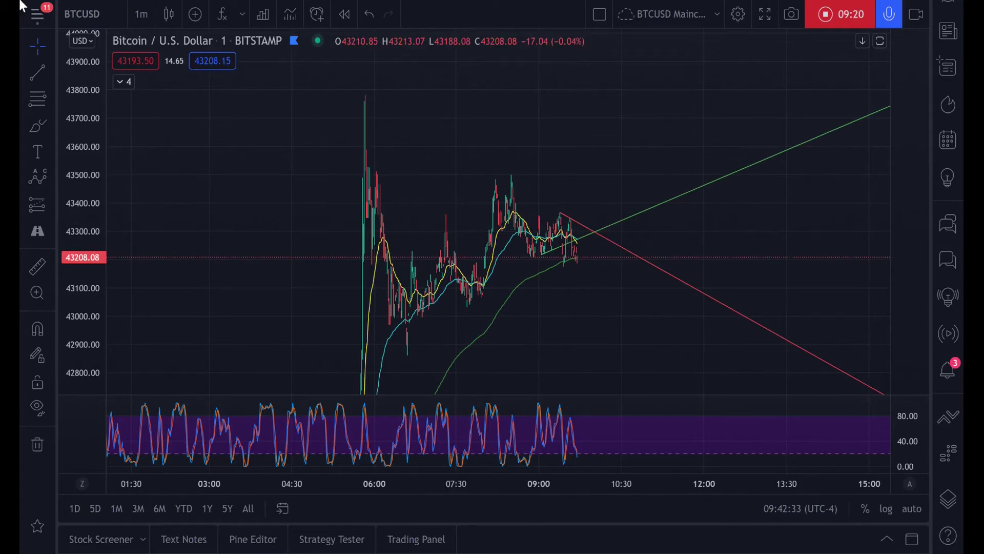
# Switch the chart to the 1-hour interval and inspect waves (B) to (5) with the 26 Sep rebound
pyautogui.click(141, 14)
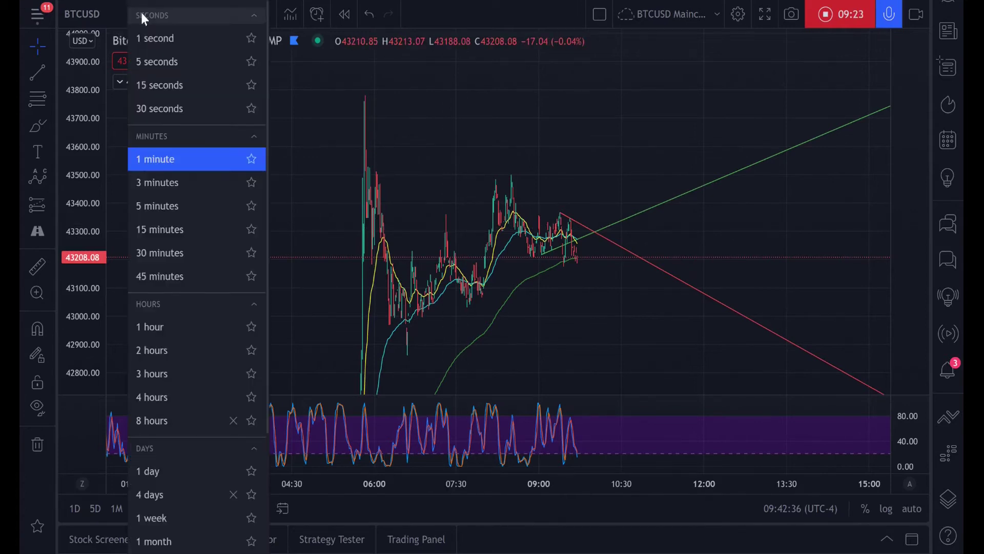
pyautogui.click(163, 333)
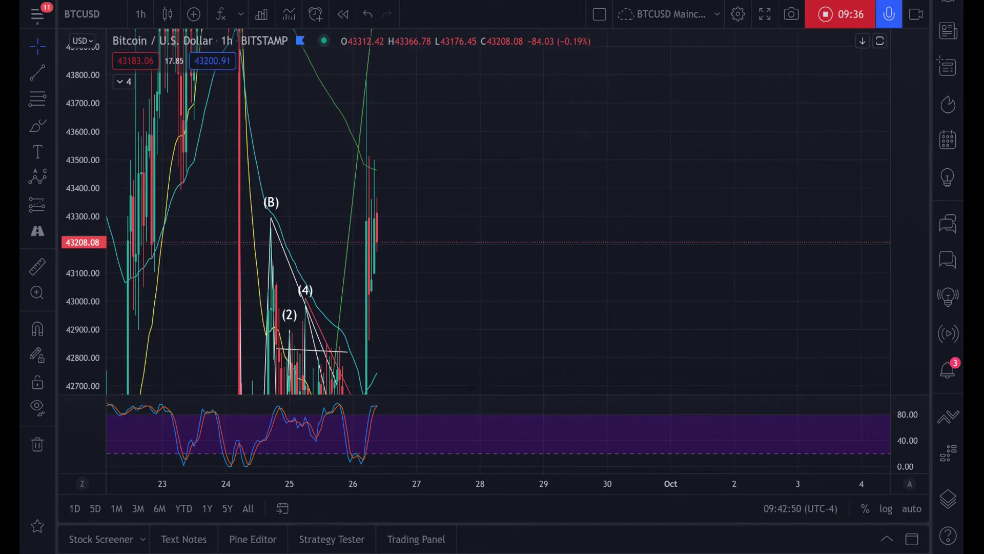
pyautogui.scroll(3, 315, 215)
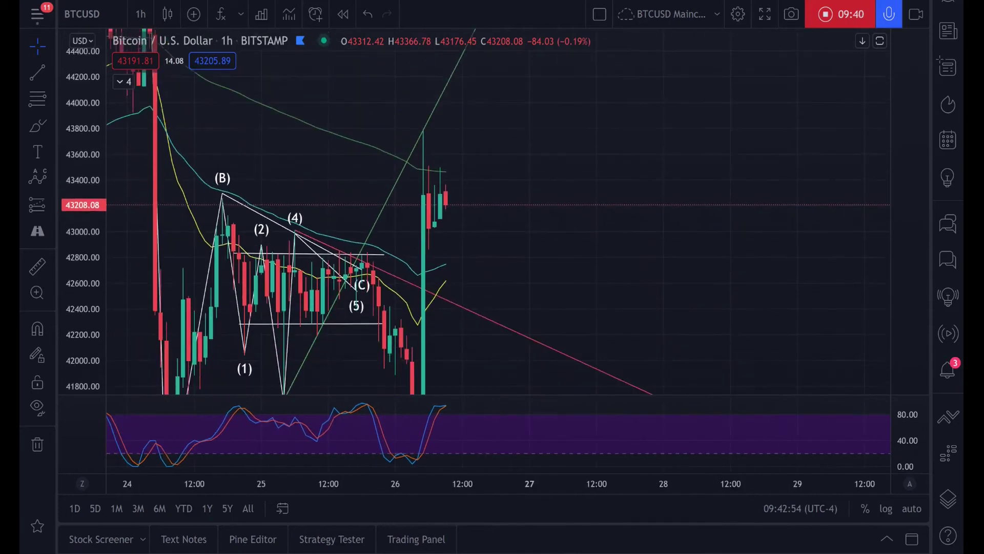
# Switch the chart to the 15-minute interval and check the price action from wave (3) through the 26 Sep rebound
pyautogui.click(140, 14)
pyautogui.click(154, 226)
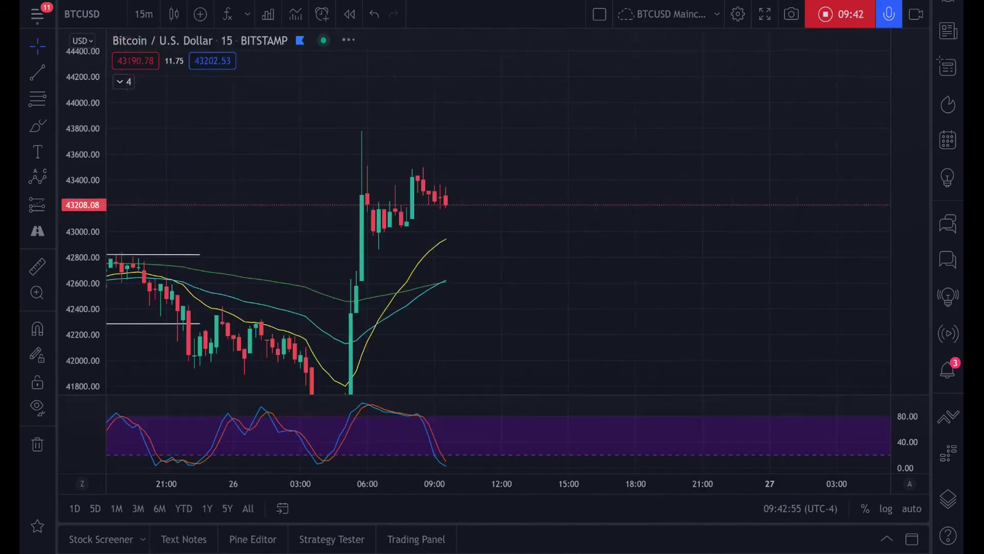
pyautogui.scroll(-3, 769, 215)
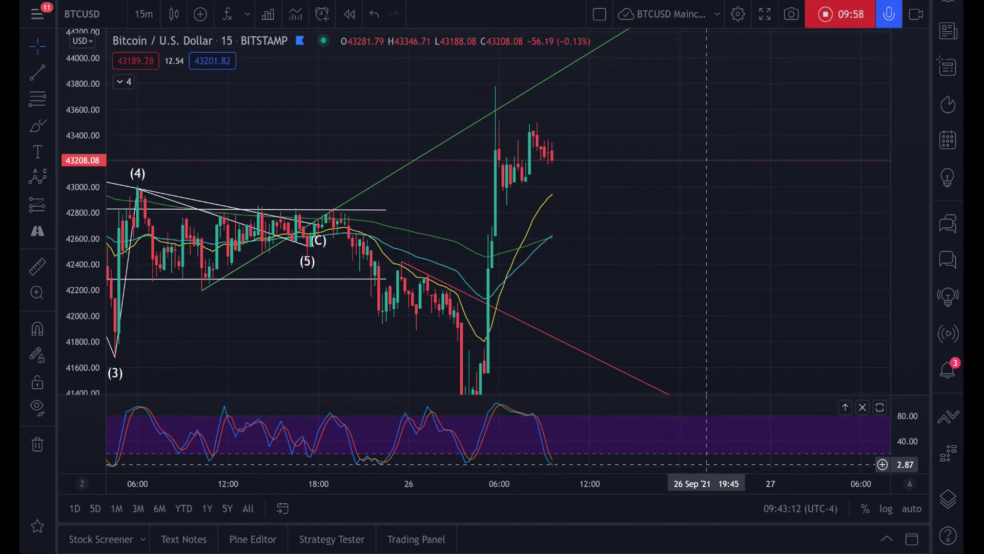
# Review waves (1) to (5), the following drop and the rebound on the 5-minute interval
pyautogui.click(141, 12)
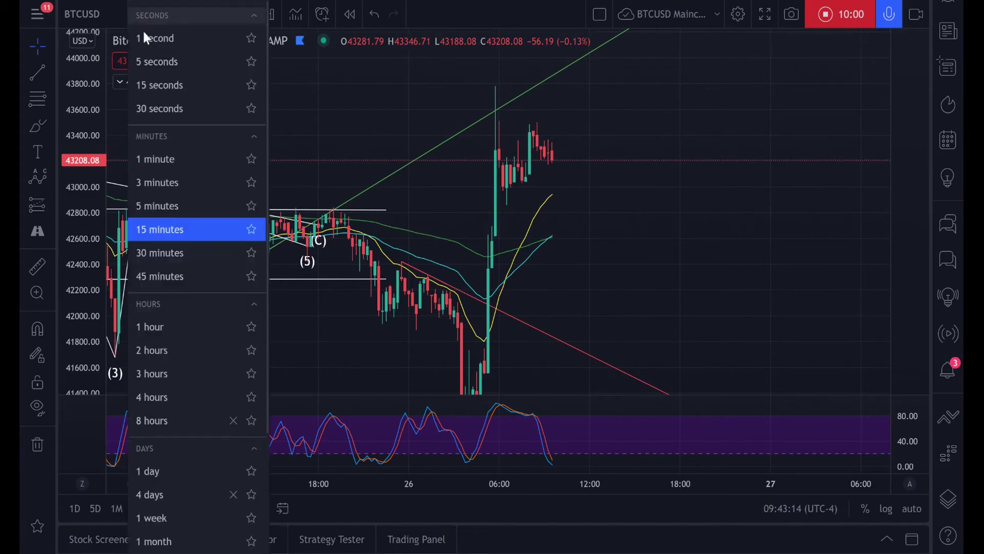
pyautogui.click(154, 205)
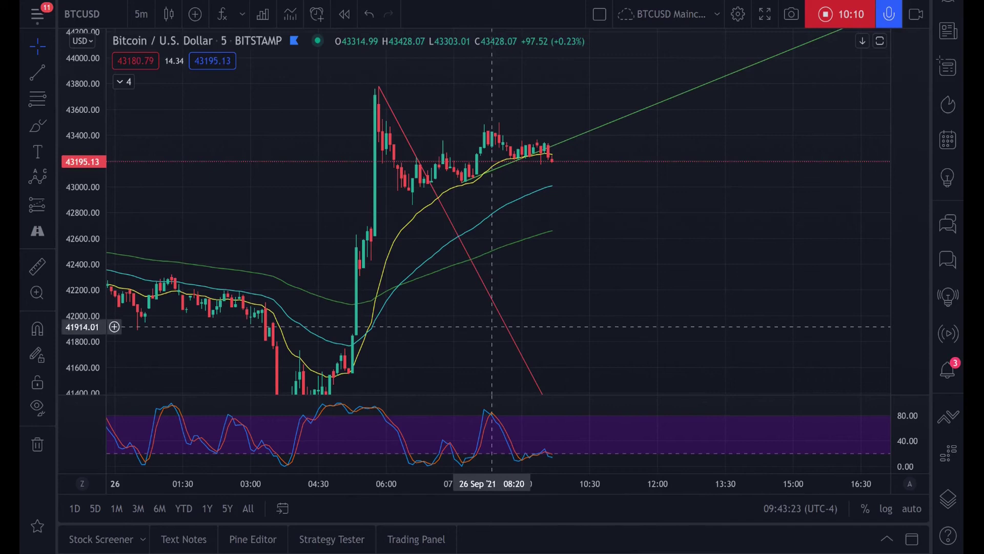
pyautogui.scroll(-5, 534, 308)
pyautogui.moveTo(233, 201); pyautogui.dragTo(348, 198)
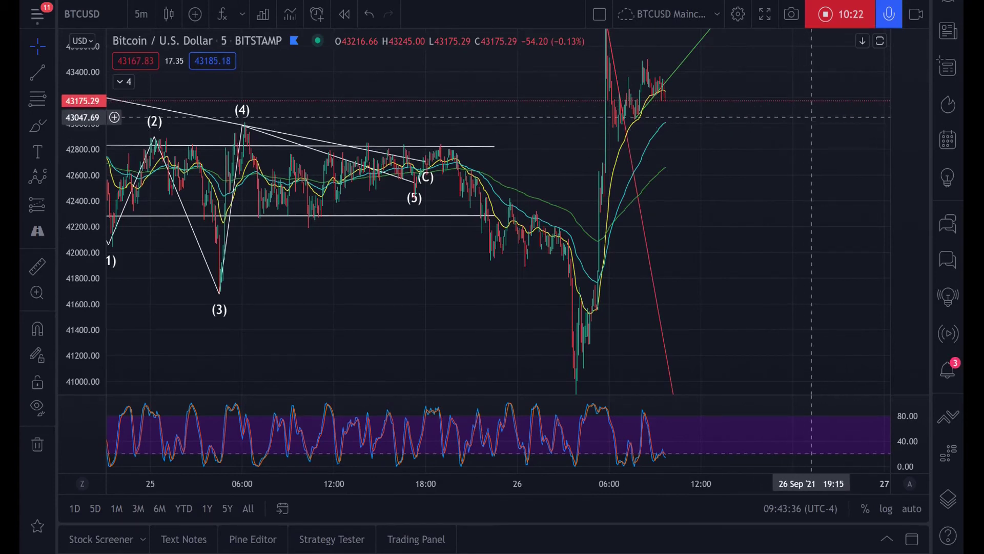
pyautogui.scroll(3, 731, 116)
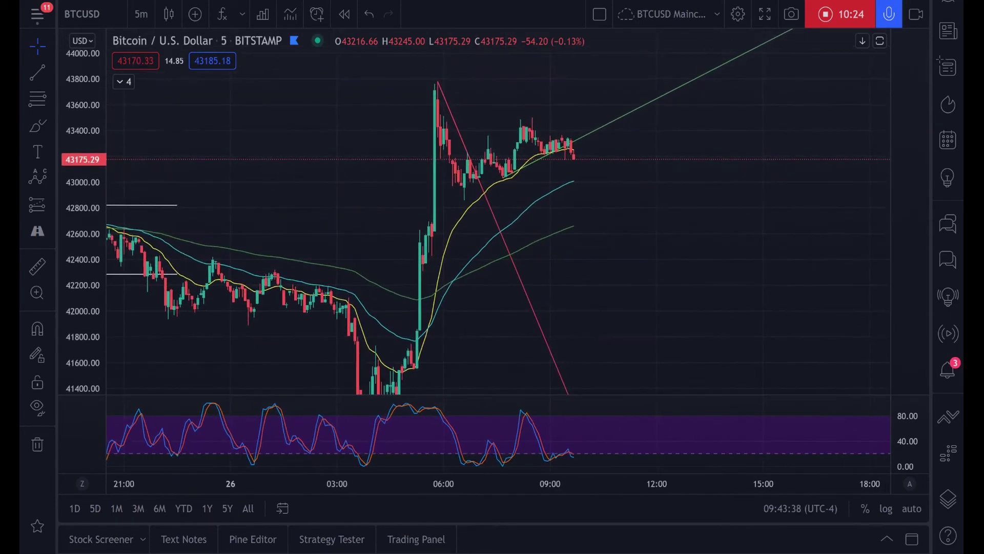
# Return to the 15-minute interval and compare the (A)-(B)-(C) correction with the recent rebound
pyautogui.click(137, 15)
pyautogui.click(163, 226)
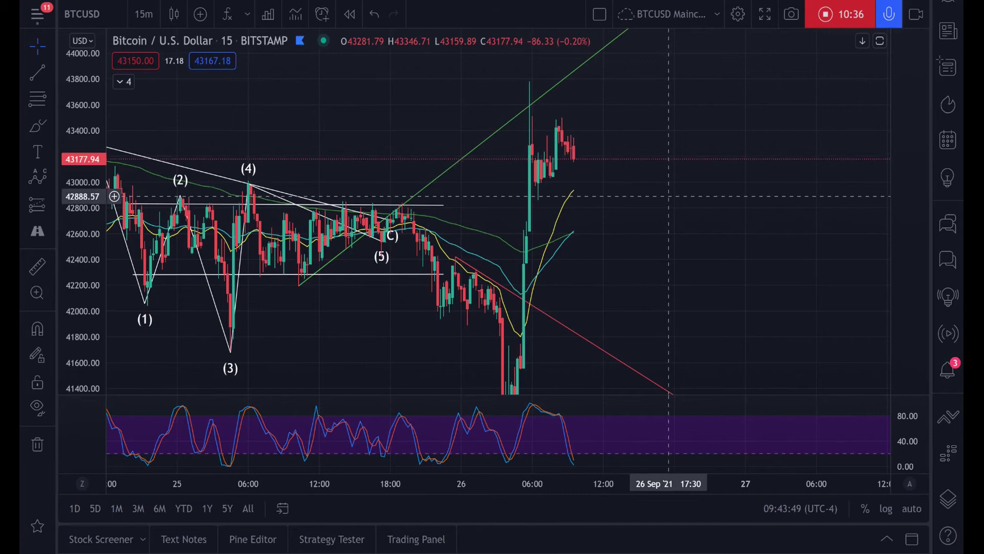
pyautogui.scroll(-5, 669, 196)
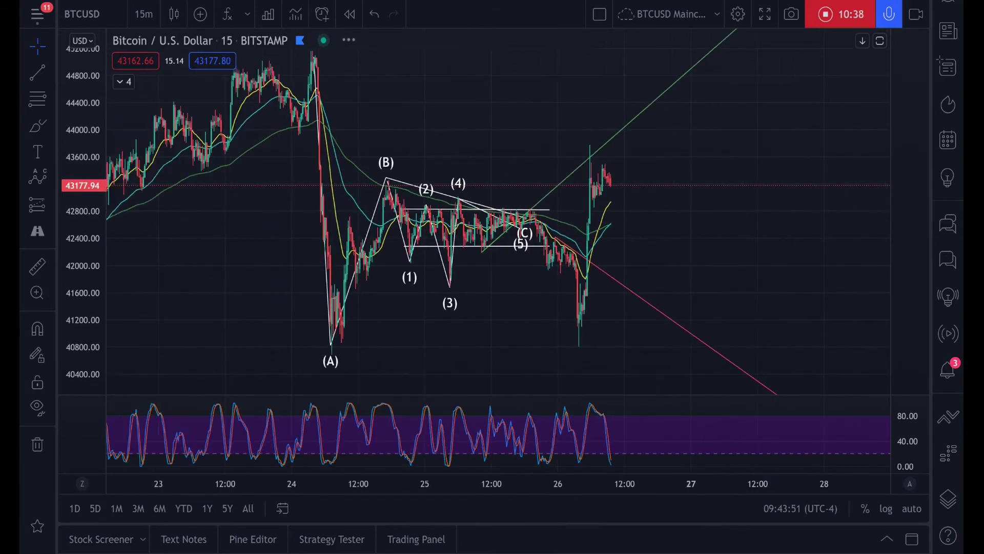
pyautogui.scroll(5, 720, 205)
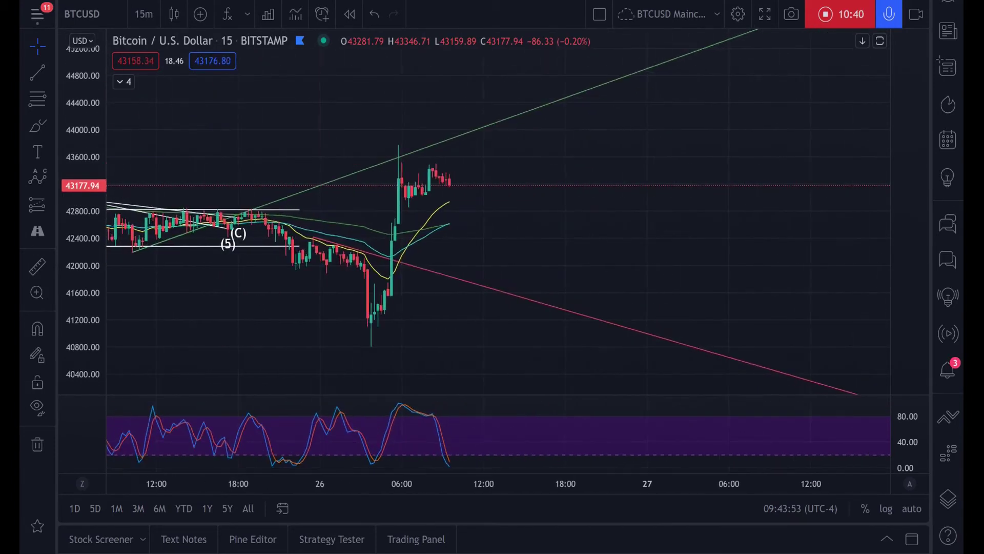
# Set the chart back to the 1-hour interval and frame the wave count together with the latest candles
pyautogui.click(39, 78)
pyautogui.click(143, 12)
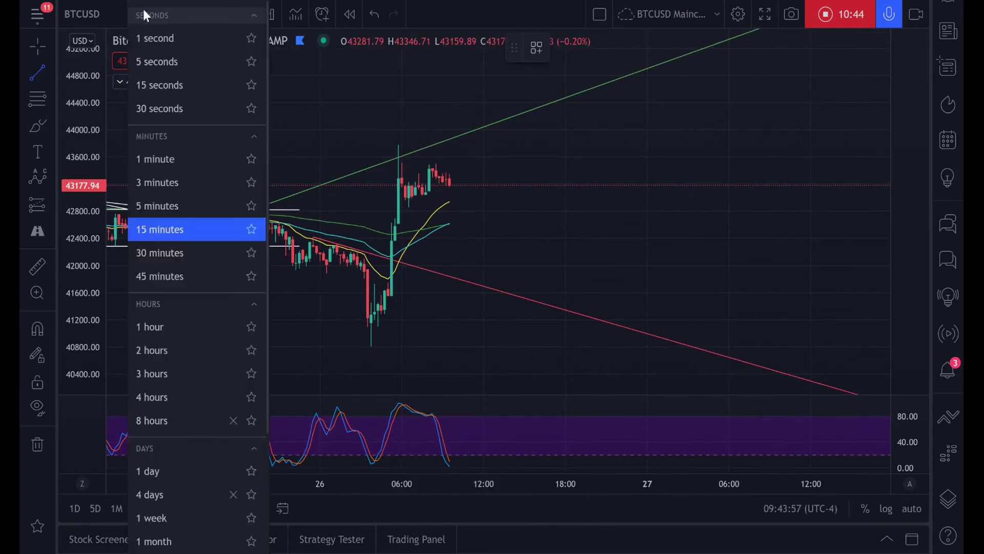
pyautogui.click(163, 325)
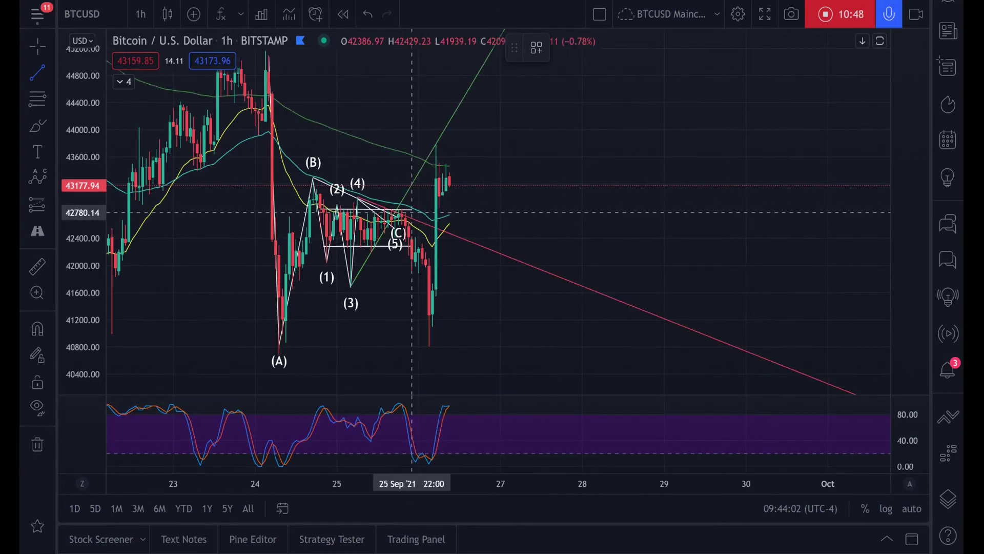
pyautogui.press('Escape')
pyautogui.scroll(3, 413, 214)
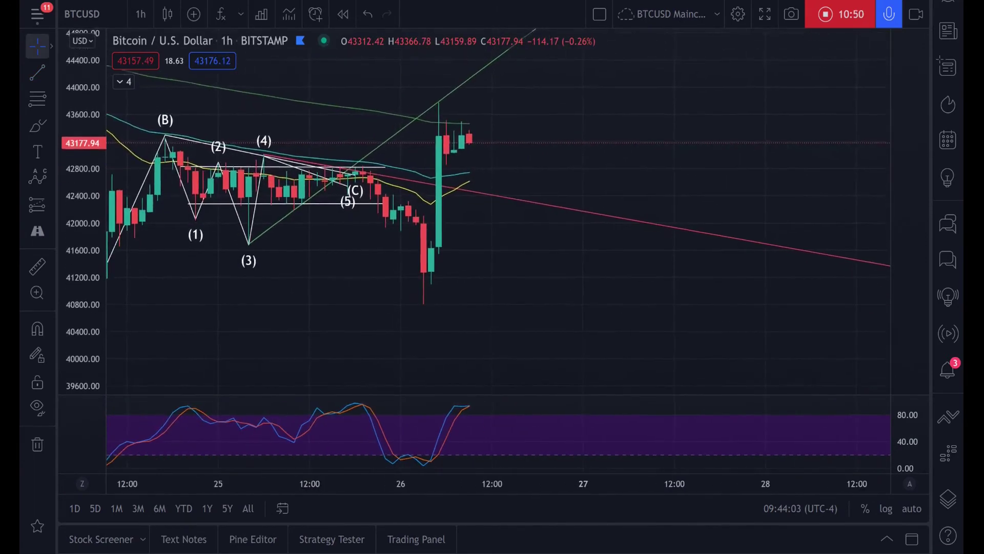
# Draw a trend line along the 26 Sep rebound between its high at about 43,762 and its low at about 40,805
pyautogui.moveTo(413, 213); pyautogui.dragTo(410, 238)
pyautogui.click(39, 73)
pyautogui.click(435, 127)
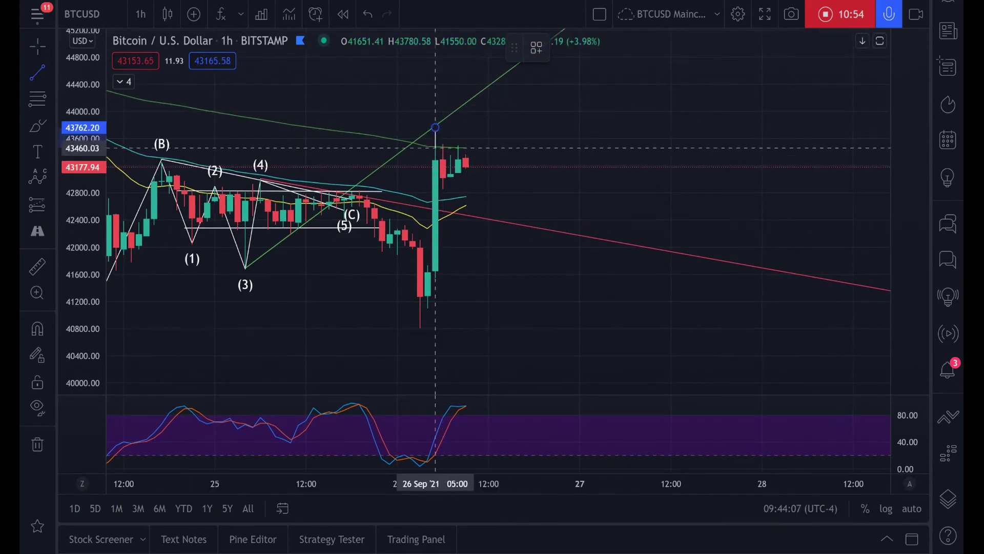
pyautogui.click(421, 328)
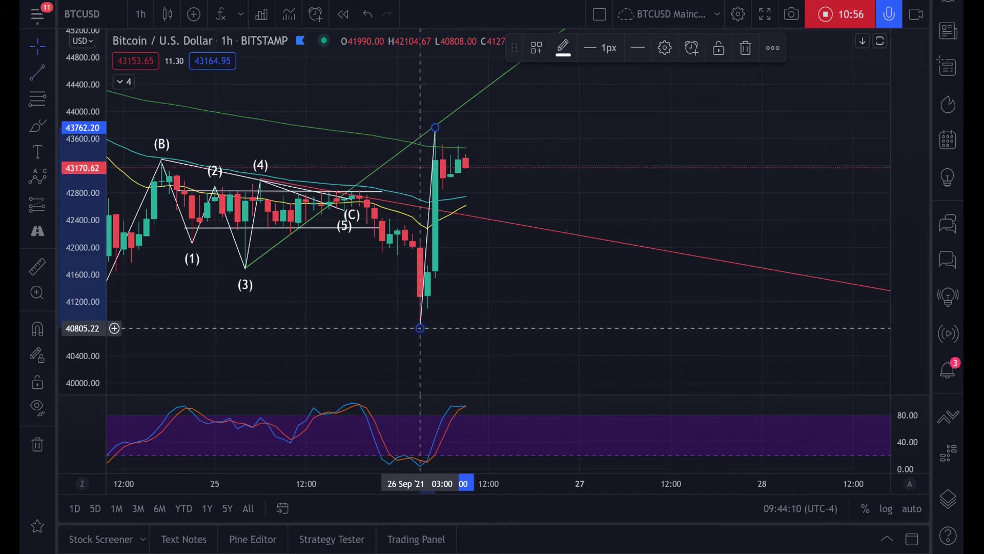
# Move the rebound trend line to the latest candle as an upward projection from about 43,277 to about 46,234
pyautogui.moveTo(427, 251); pyautogui.dragTo(487, 29)
pyautogui.moveTo(534, 128); pyautogui.dragTo(595, 305)
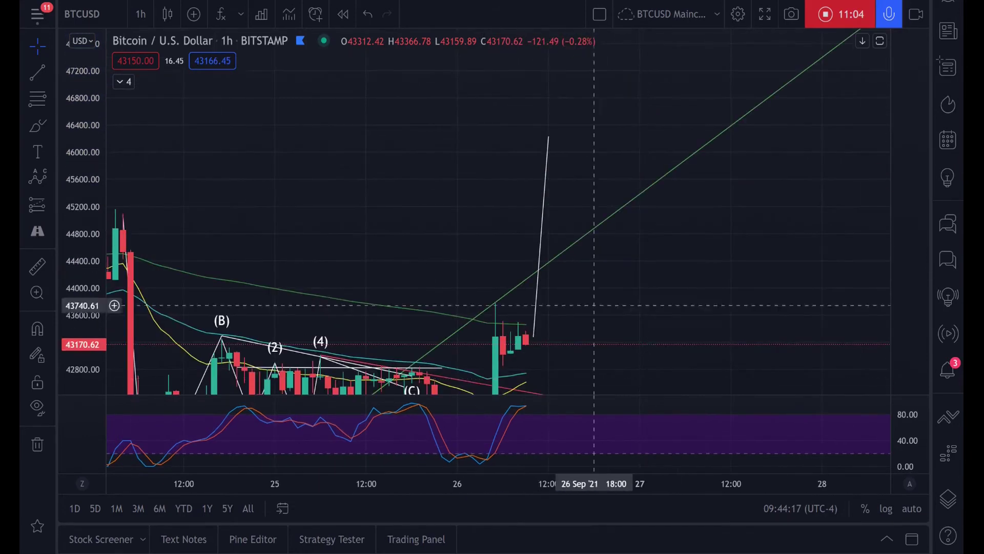
pyautogui.click(549, 138)
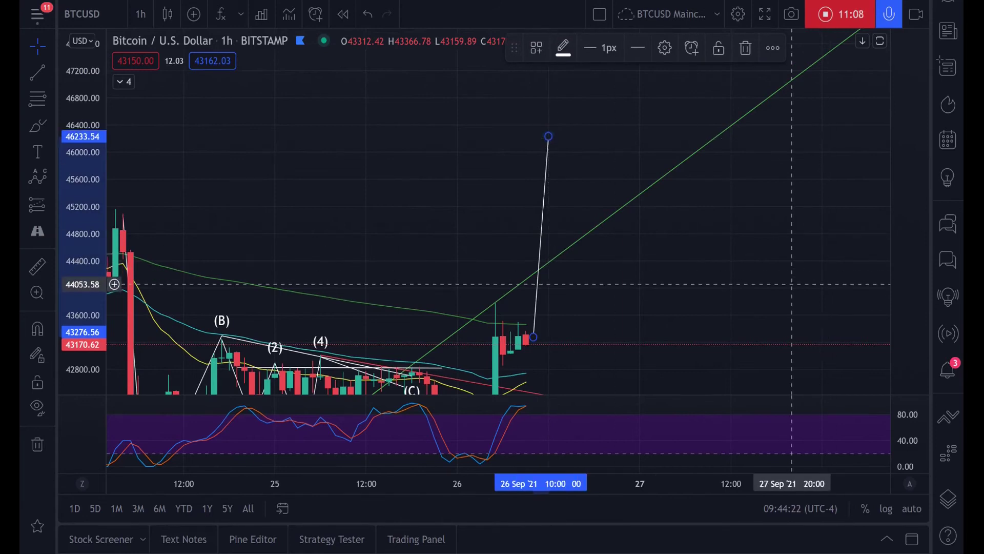
# Examine the projected upward line against the larger (A)-(B)-(C) correction and the smaller wave count on the hourly chart
pyautogui.scroll(-3, 791, 284)
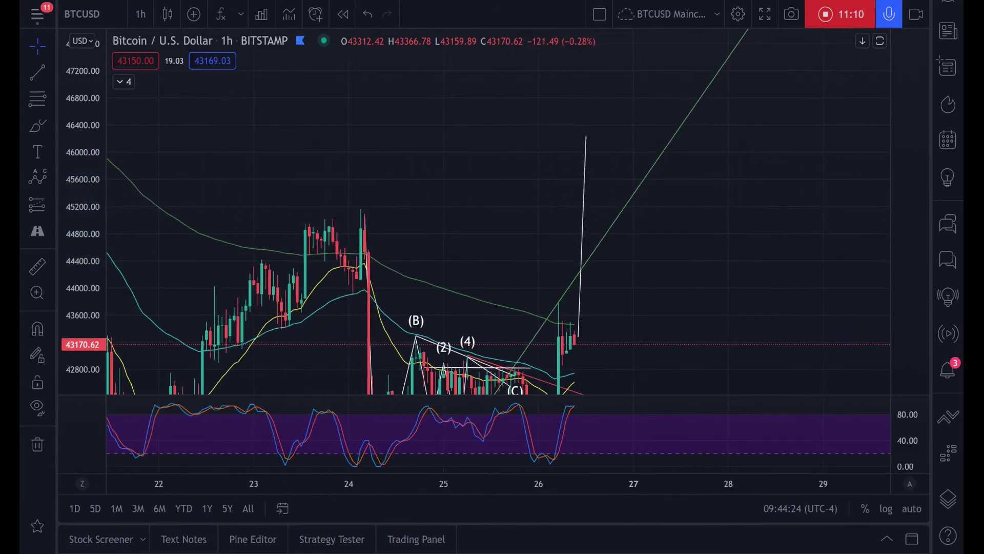
pyautogui.scroll(-5, 792, 284)
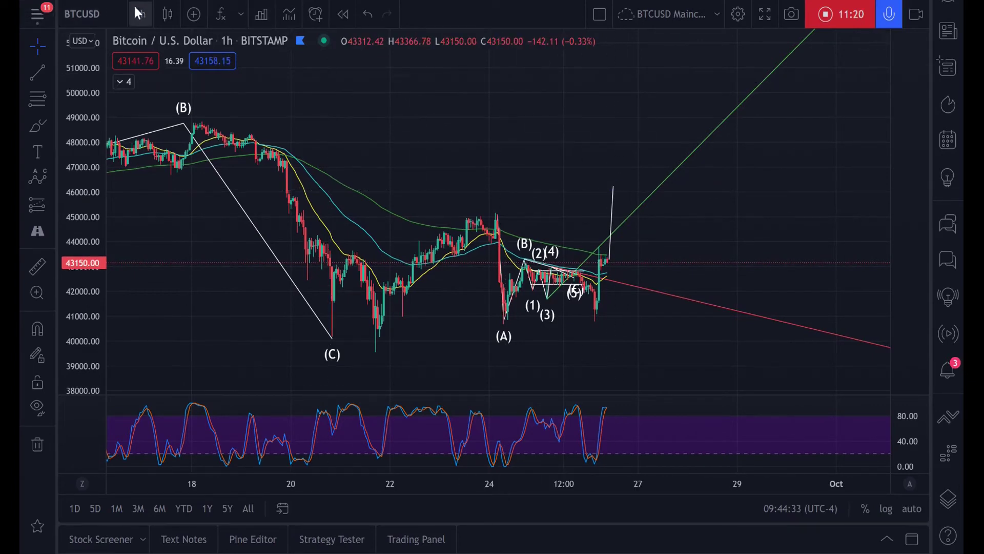
pyautogui.scroll(-1, 274, 167)
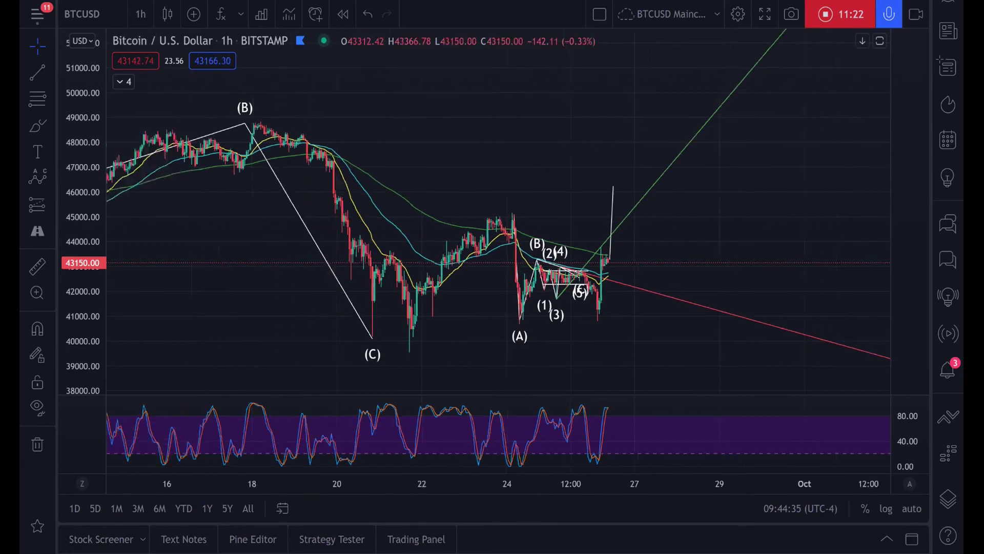
pyautogui.scroll(-1, 438, 83)
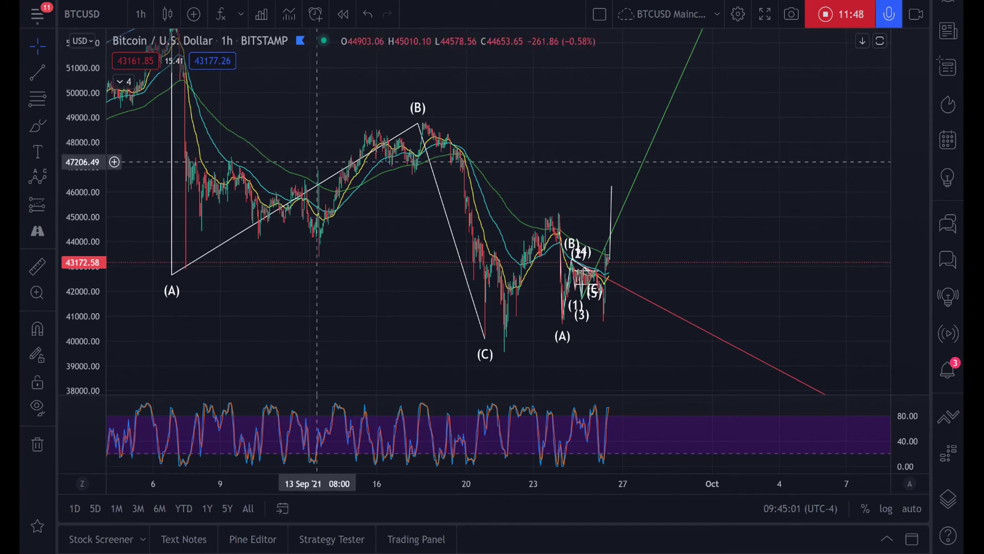
pyautogui.scroll(4, 317, 162)
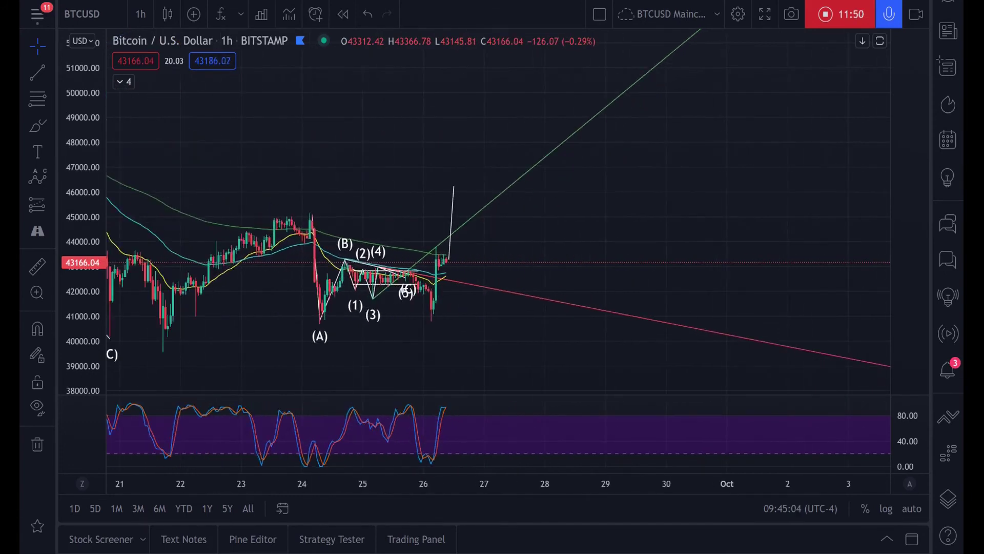
pyautogui.scroll(-3, 451, 226)
pyautogui.click(628, 231)
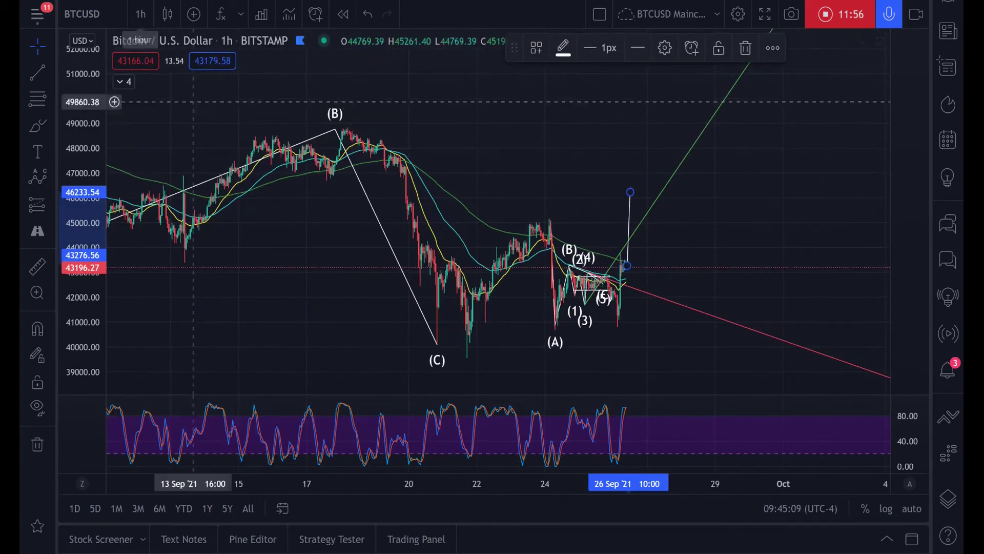
pyautogui.scroll(3, 193, 103)
pyautogui.moveTo(205, 230); pyautogui.dragTo(401, 144)
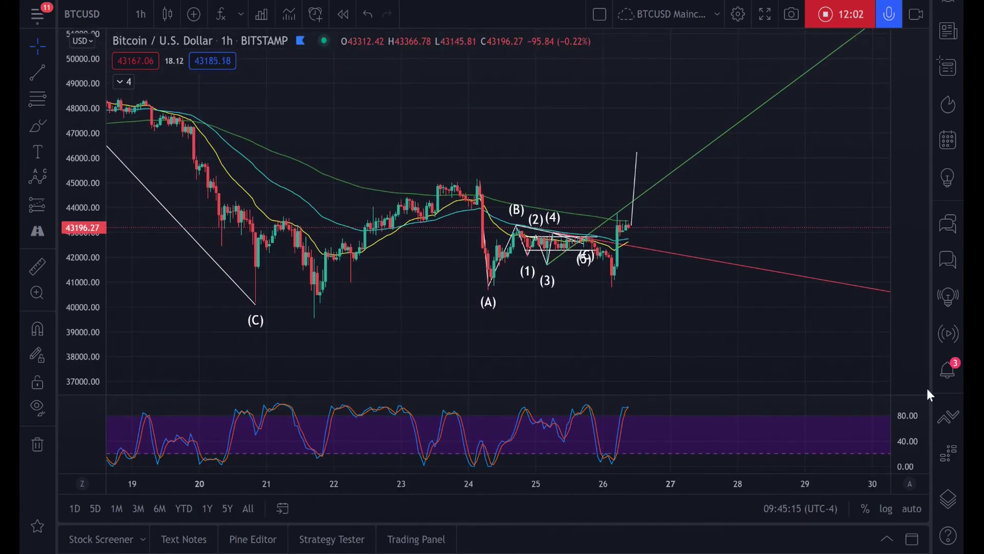
# Expand the indicator list and enable Supply/Demand Zones in the Vital Algo V4.2 settings
pyautogui.click(122, 81)
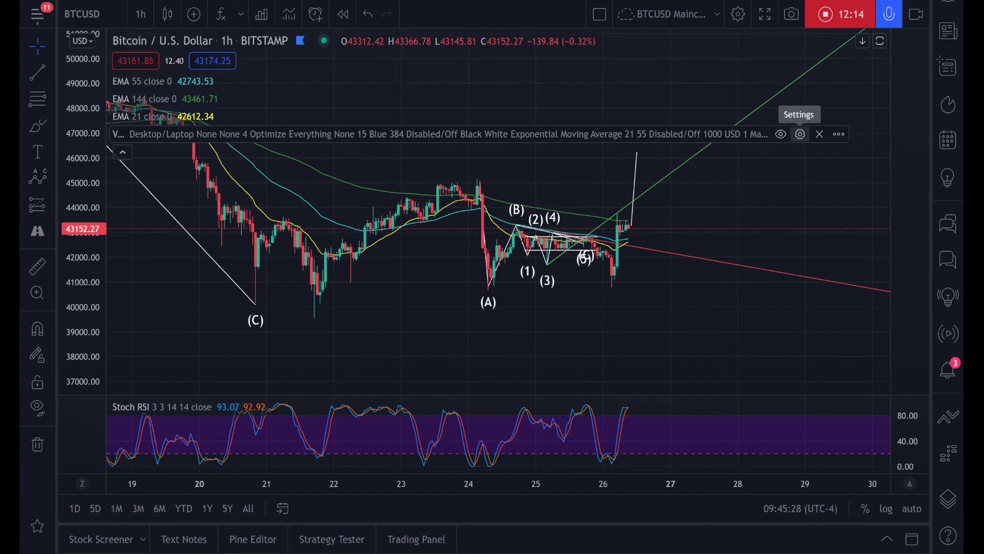
pyautogui.click(799, 136)
pyautogui.scroll(-3, 536, 389)
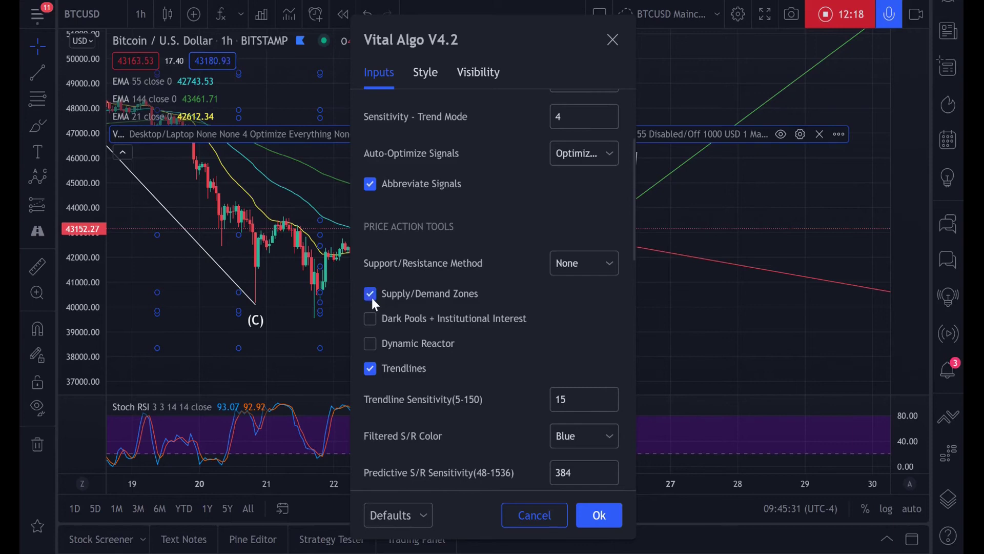
pyautogui.click(612, 522)
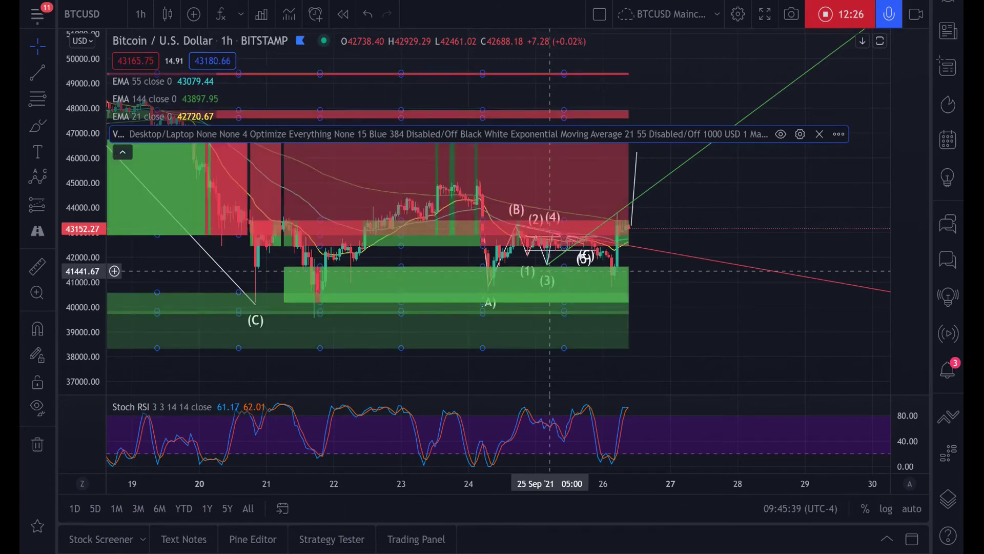
# Switch the chart to the 5-minute interval and examine the supply/demand zones around the small wave count and the projected upward line
pyautogui.click(138, 14)
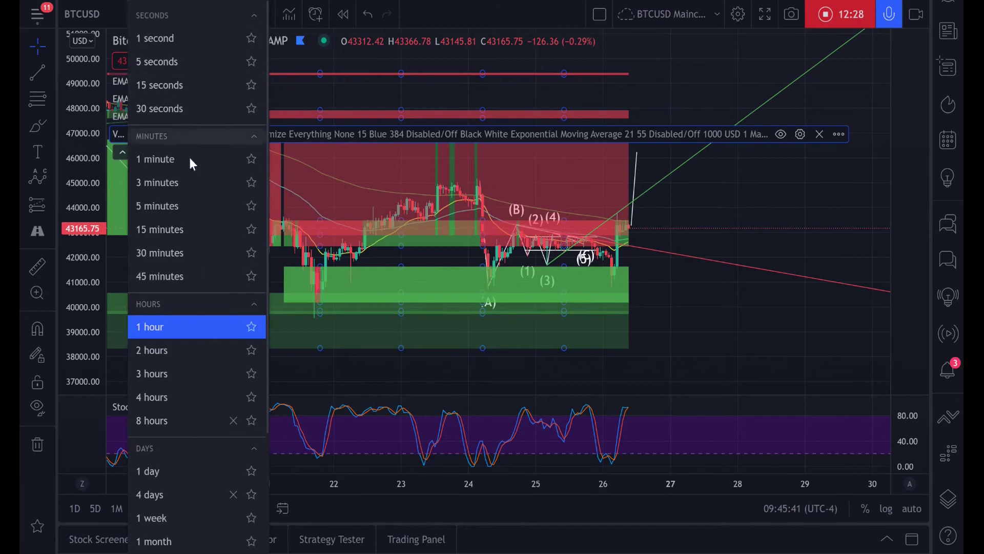
pyautogui.click(188, 204)
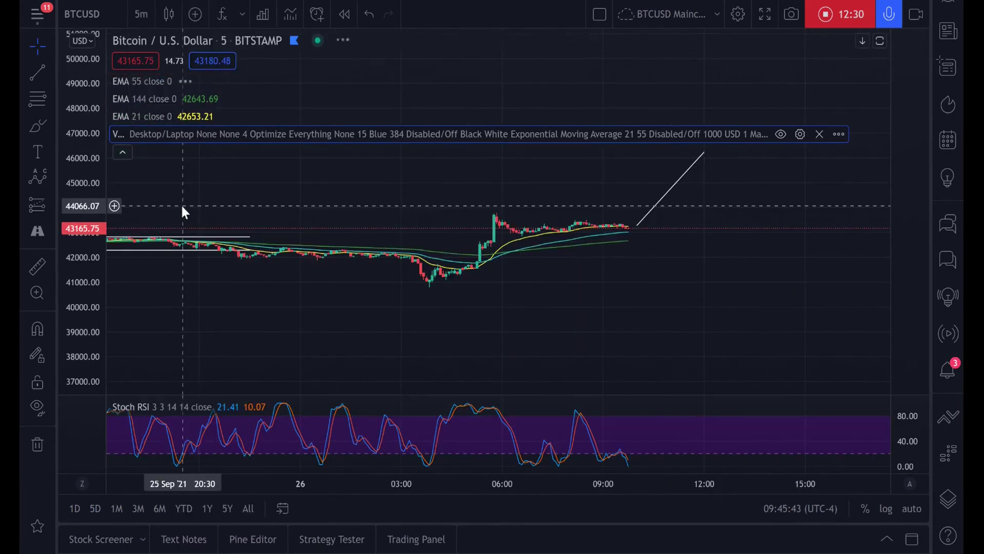
pyautogui.scroll(-8, 184, 212)
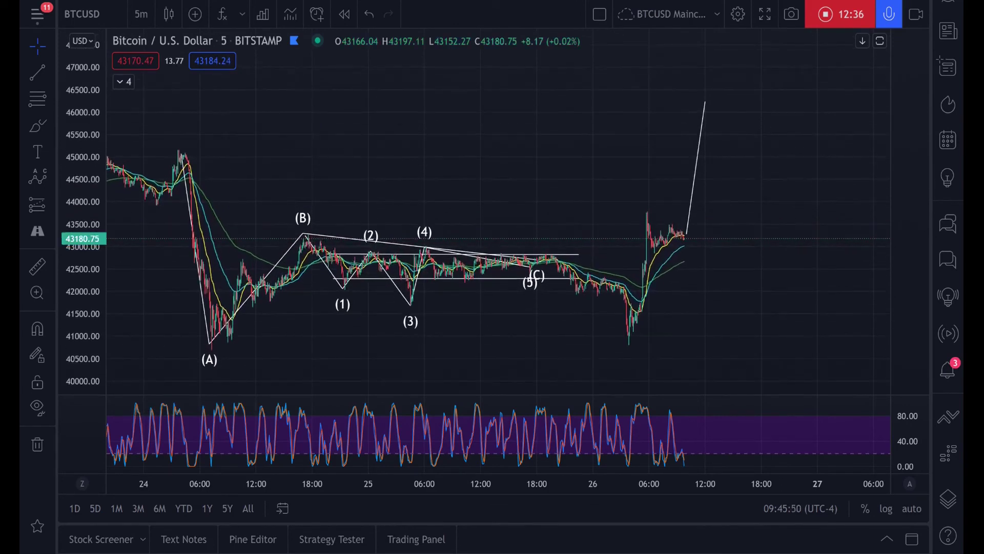
pyautogui.scroll(3, 792, 241)
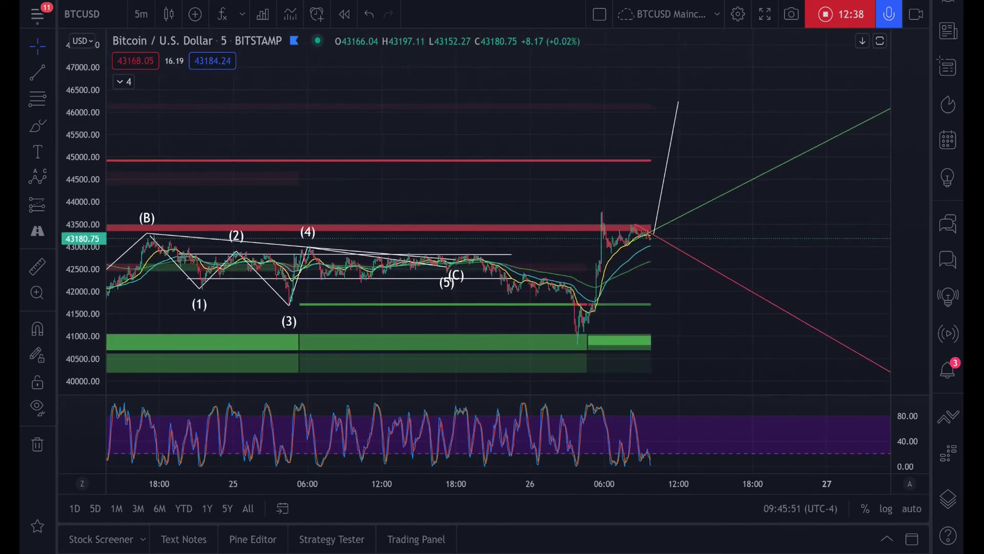
pyautogui.moveTo(512, 205); pyautogui.dragTo(506, 241)
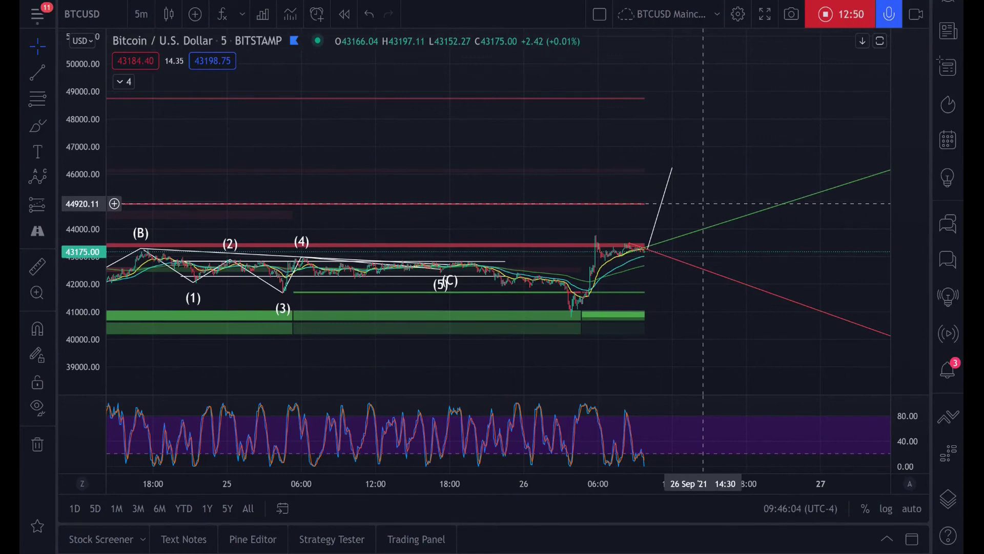
# Switch the chart to the 15-minute interval and check the supply/demand zones around the latest candle and the projected upward line
pyautogui.click(137, 15)
pyautogui.click(159, 229)
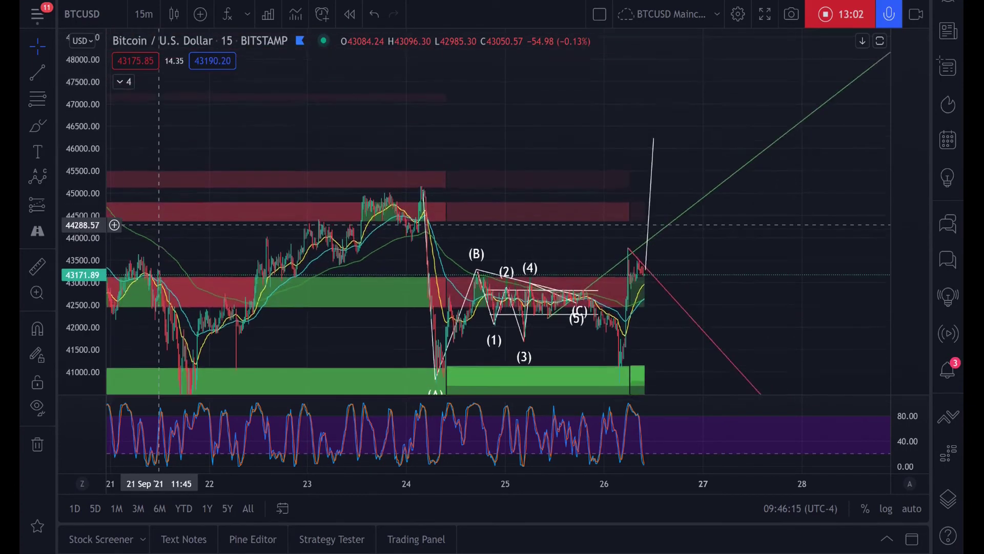
pyautogui.scroll(5, 159, 224)
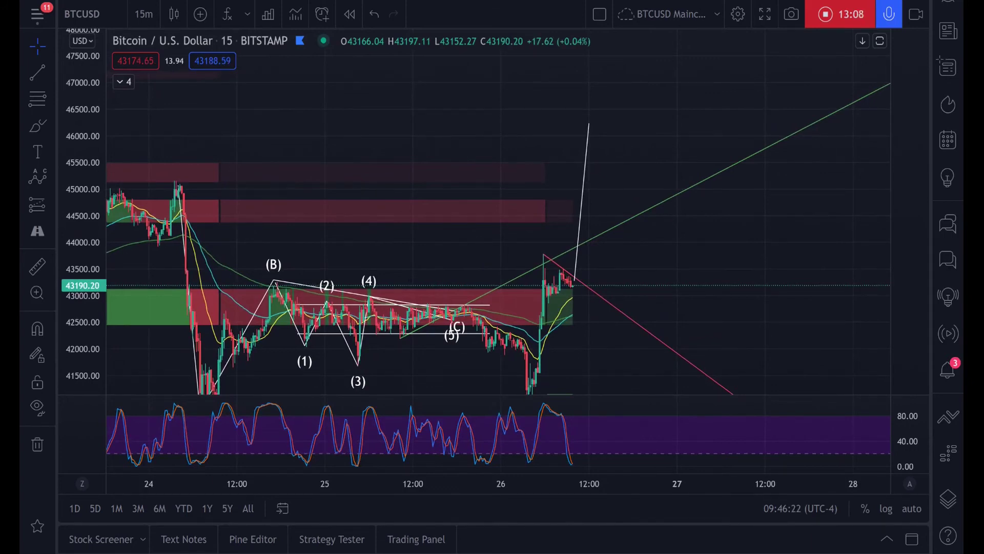
pyautogui.click(582, 202)
pyautogui.scroll(-3, 685, 256)
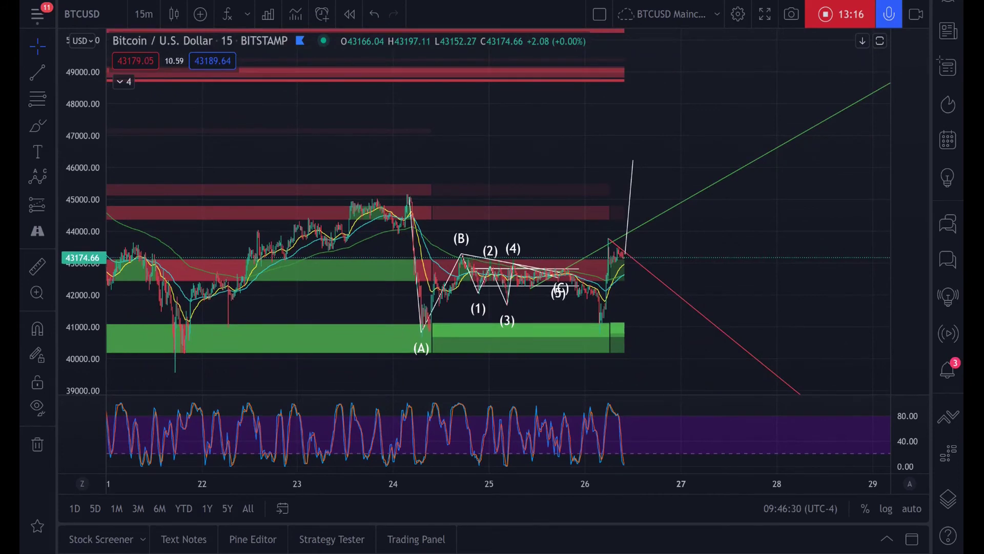
pyautogui.scroll(3, 685, 257)
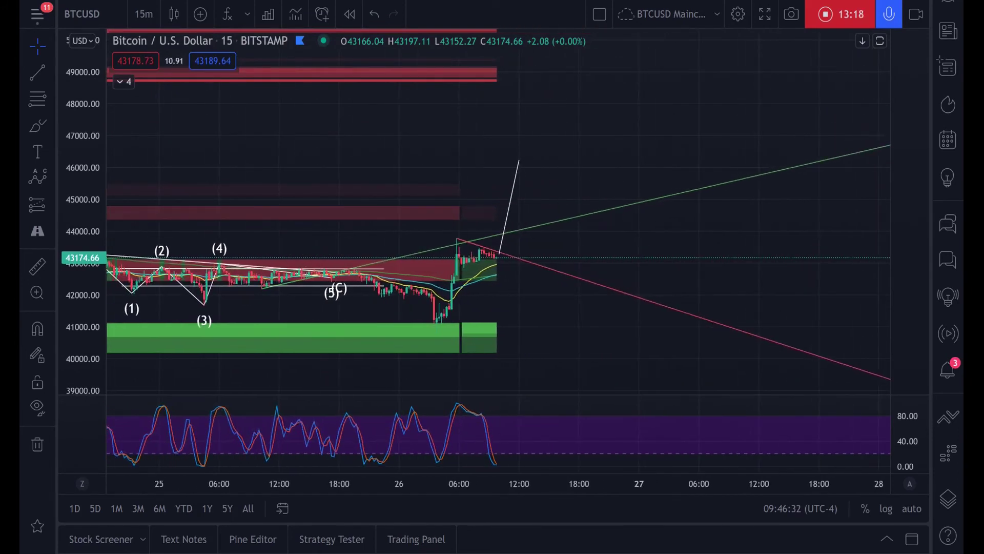
pyautogui.scroll(-3, 476, 264)
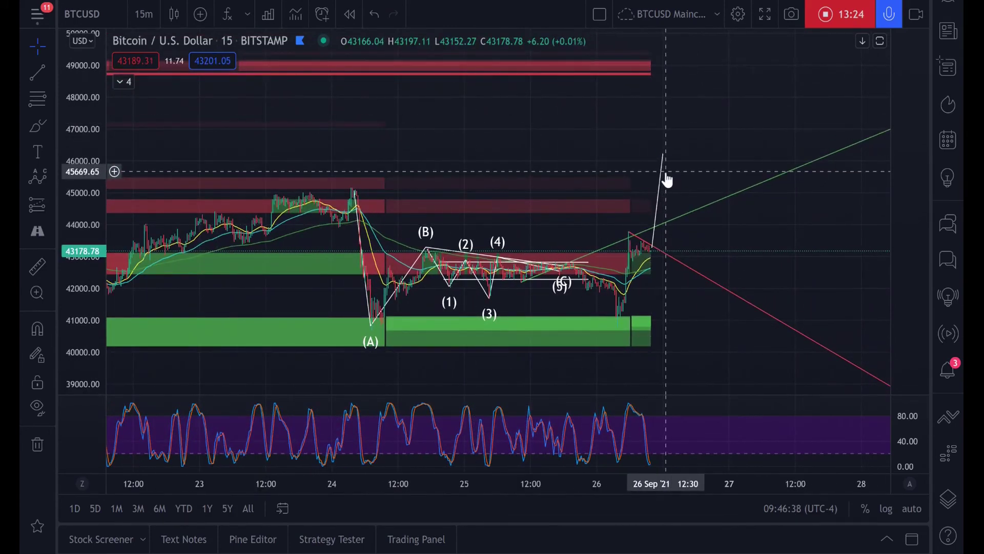
pyautogui.scroll(1, 668, 164)
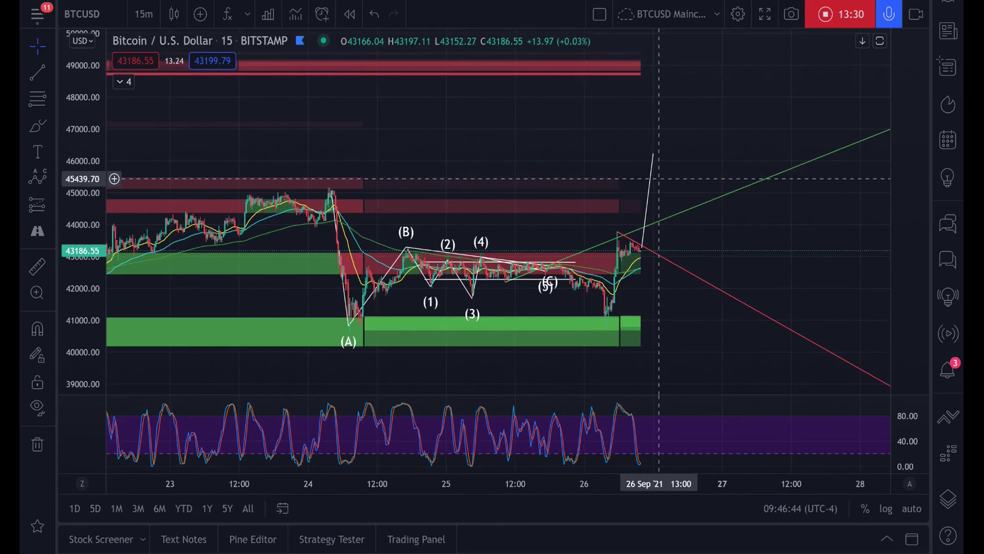
# Check the projected line's upper end and compare the 15-minute zones with the larger (B)-(C) decline
pyautogui.click(653, 153)
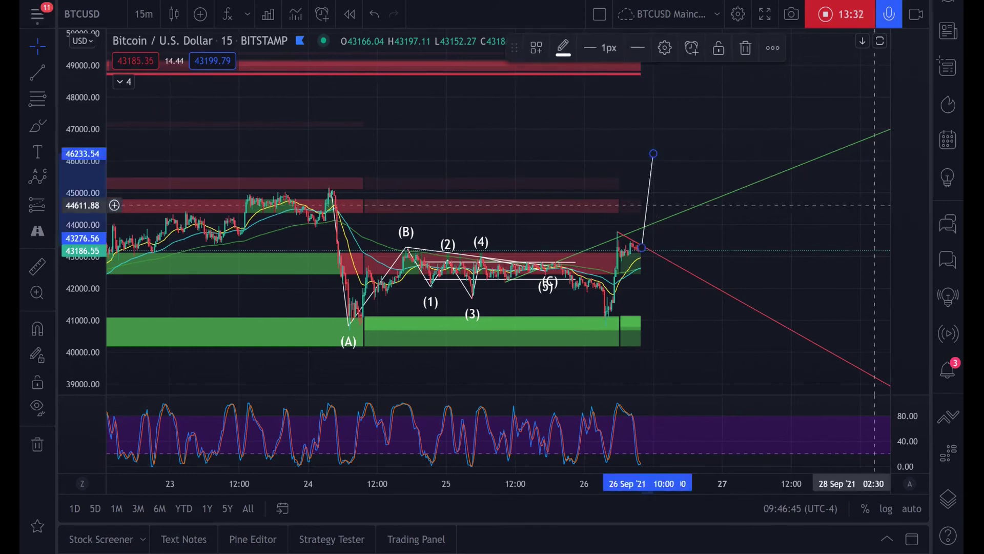
pyautogui.click(790, 199)
pyautogui.scroll(-5, 706, 483)
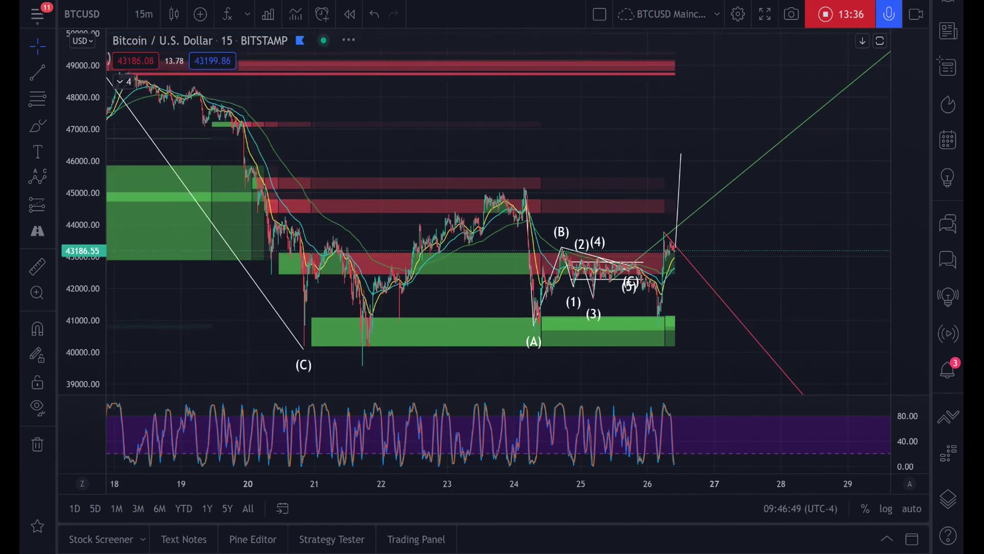
pyautogui.scroll(-3, 706, 483)
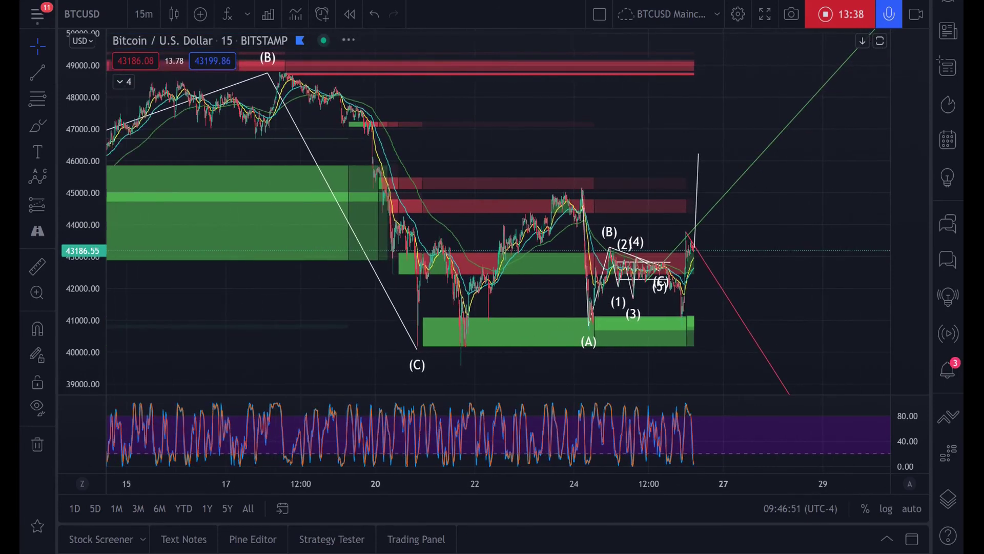
pyautogui.scroll(5, 707, 483)
pyautogui.scroll(5, 706, 483)
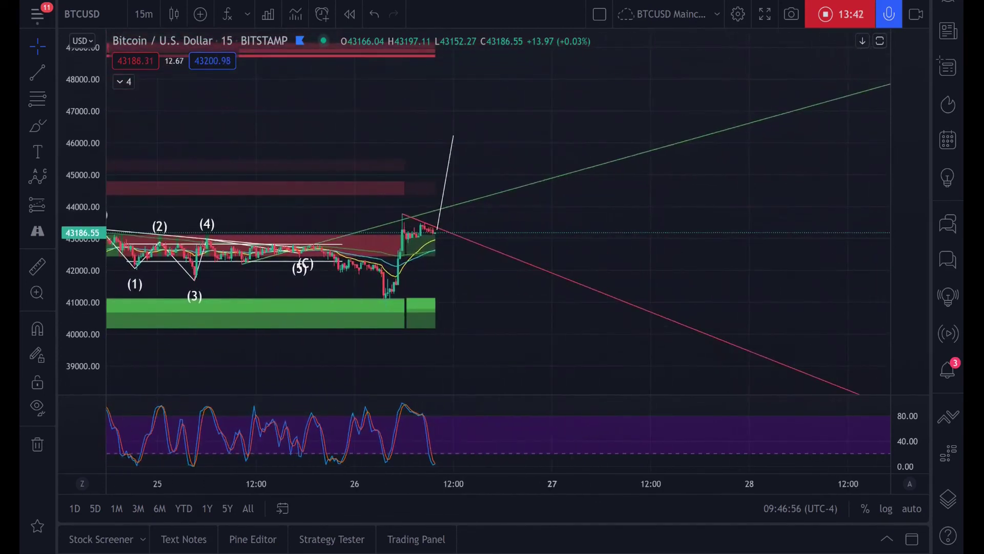
pyautogui.scroll(6, 706, 483)
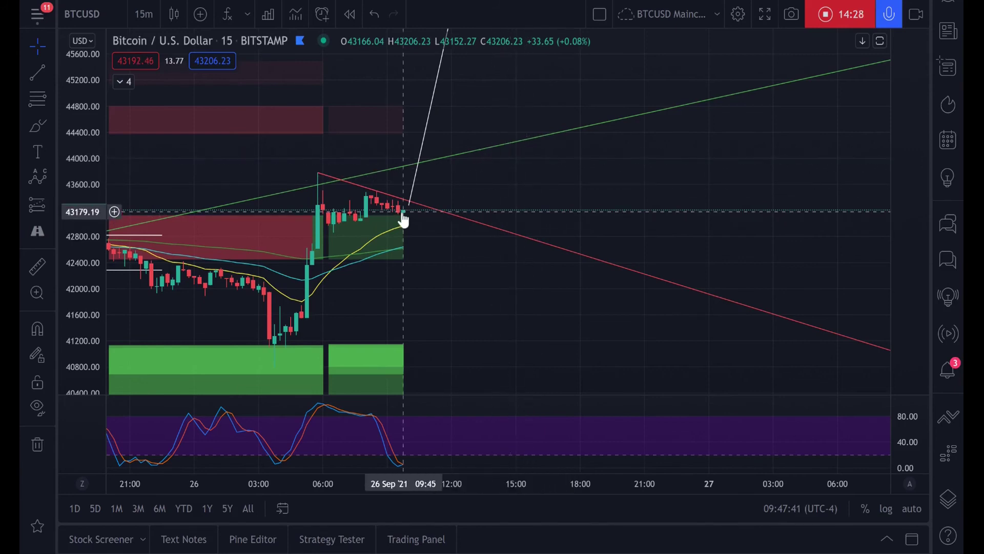
# Examine the projected upward line's endpoints against the 15-minute supply zones above 44,000 and the surrounding wave counts
pyautogui.moveTo(527, 136); pyautogui.dragTo(548, 266)
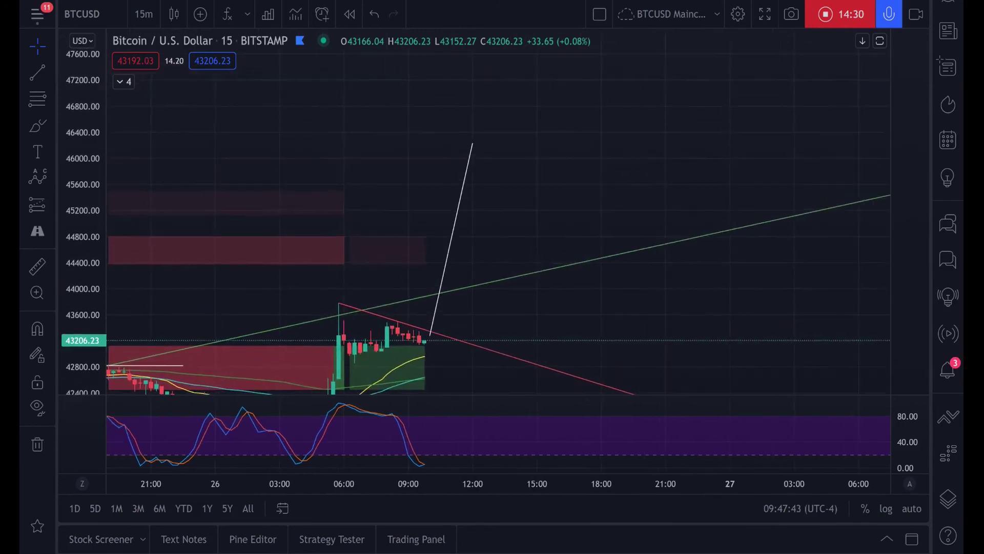
pyautogui.click(451, 239)
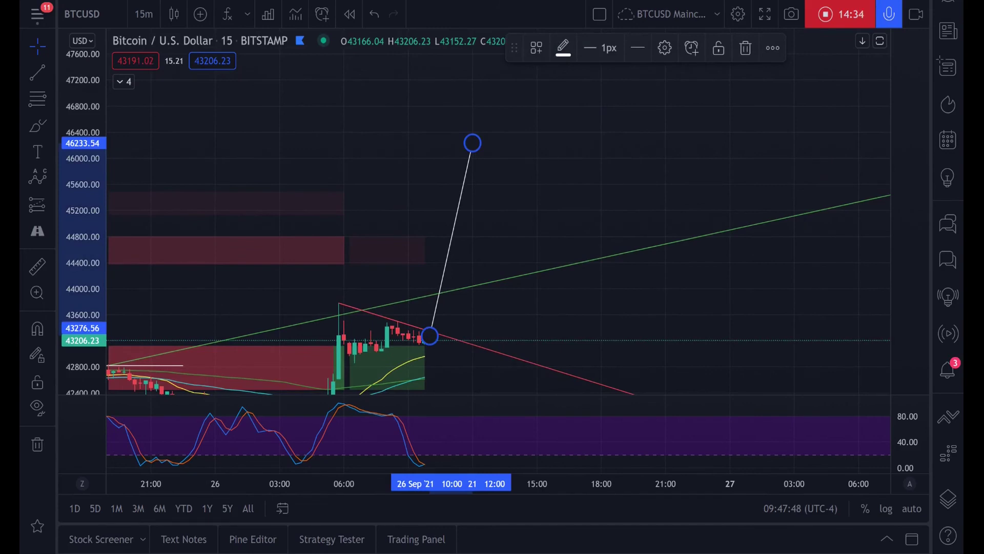
pyautogui.scroll(-4, 568, 230)
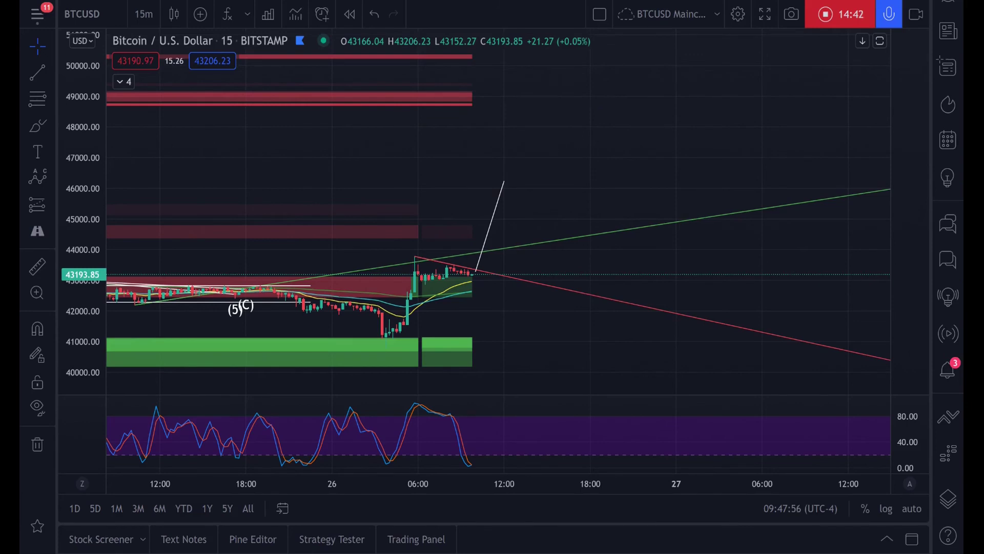
pyautogui.scroll(-15, 492, 231)
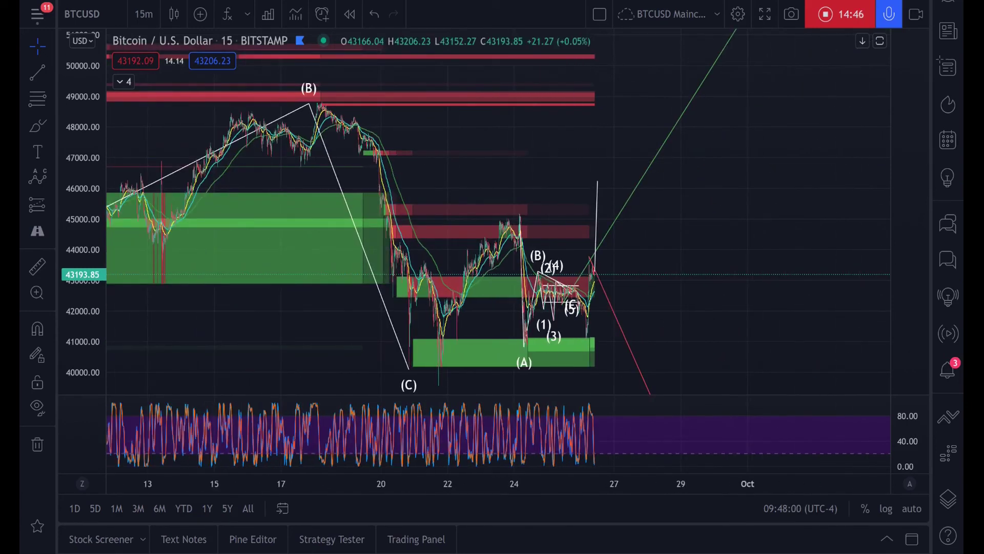
pyautogui.scroll(8, 492, 231)
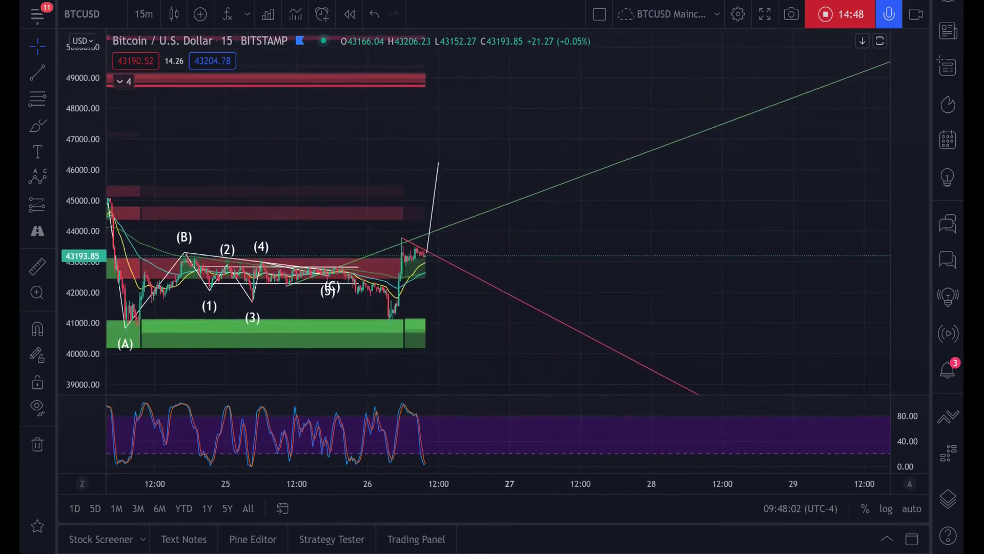
pyautogui.scroll(5, 492, 231)
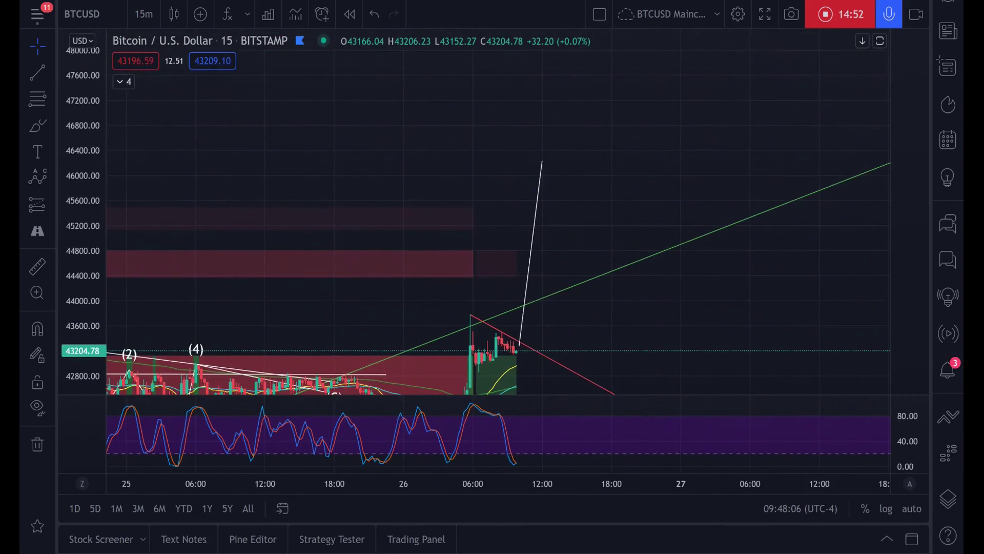
pyautogui.click(542, 161)
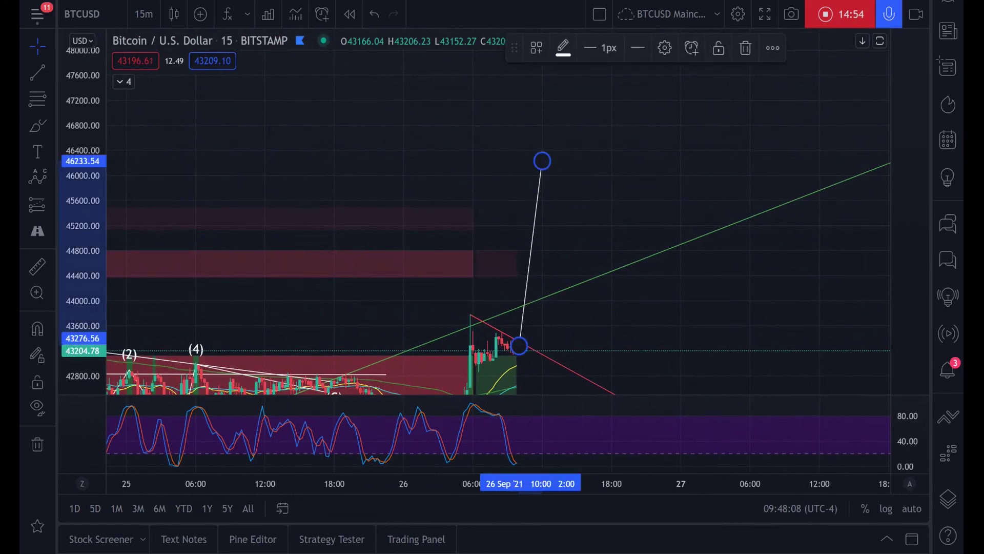
pyautogui.press('Escape')
pyautogui.scroll(3, 492, 231)
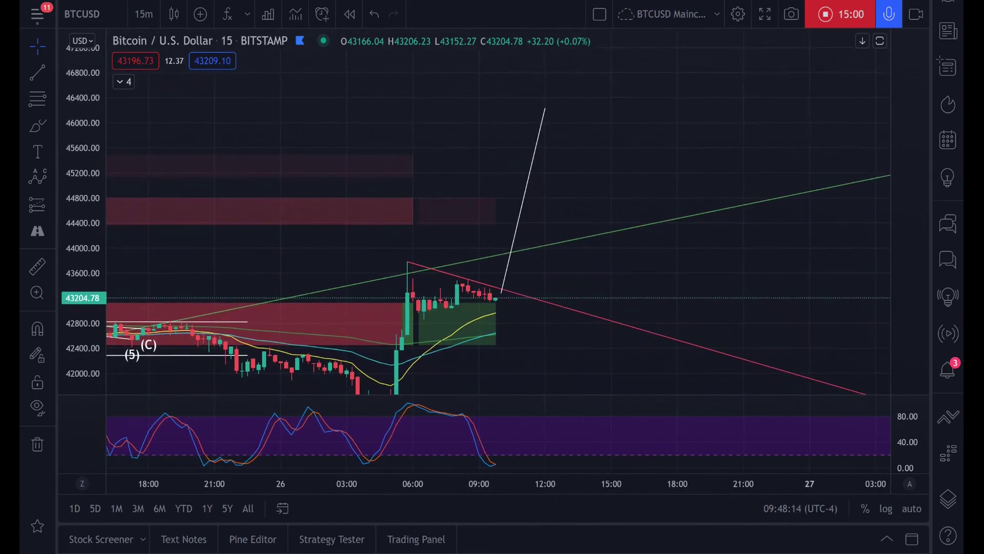
pyautogui.scroll(-3, 492, 231)
# Switch the chart to the 4-hour interval and check the Vital Algo V4.2 settings without changing them
pyautogui.click(144, 14)
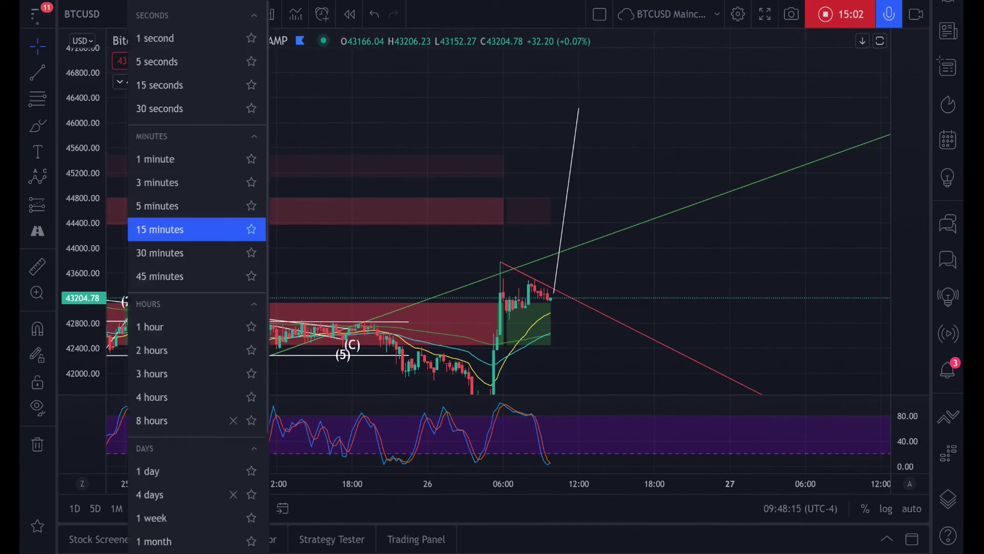
pyautogui.click(152, 396)
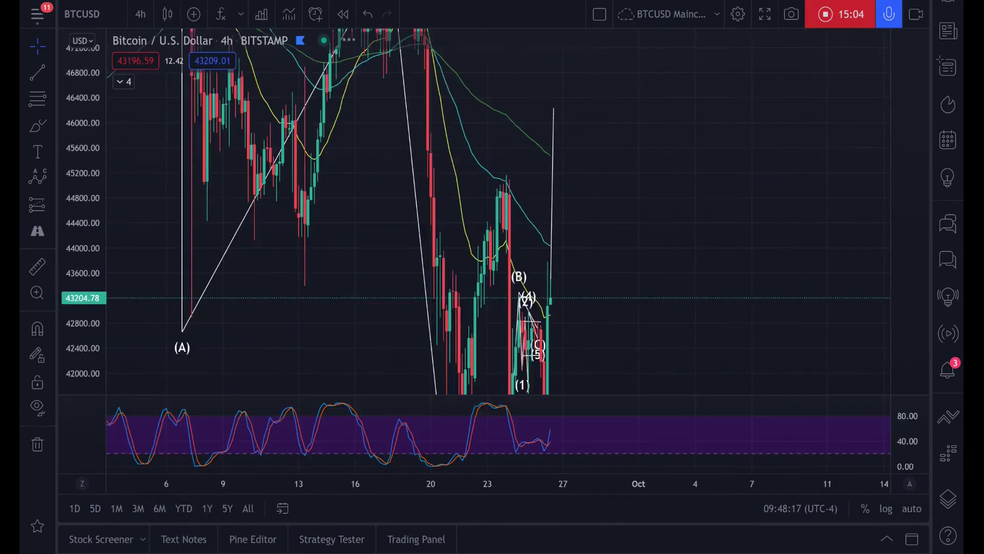
pyautogui.scroll(3, 492, 230)
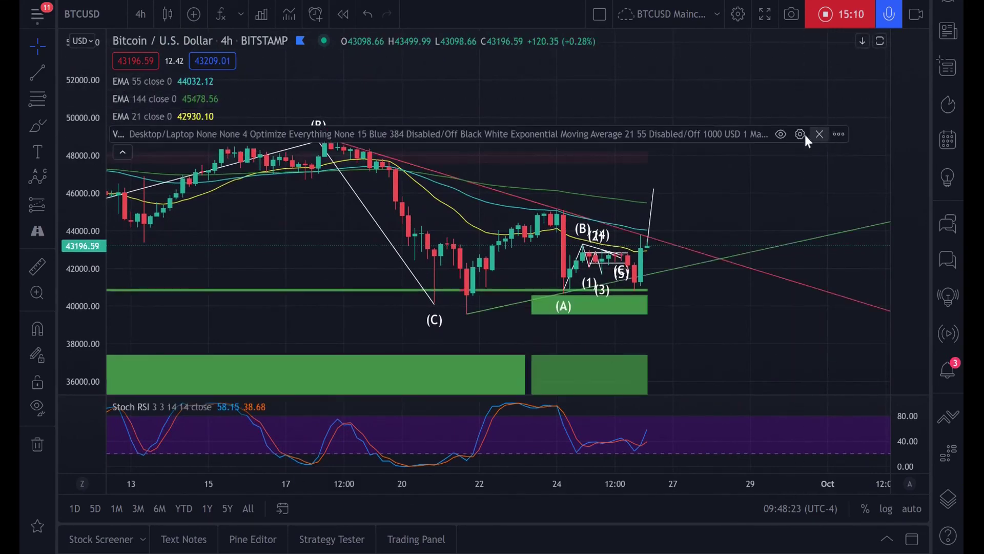
pyautogui.click(800, 134)
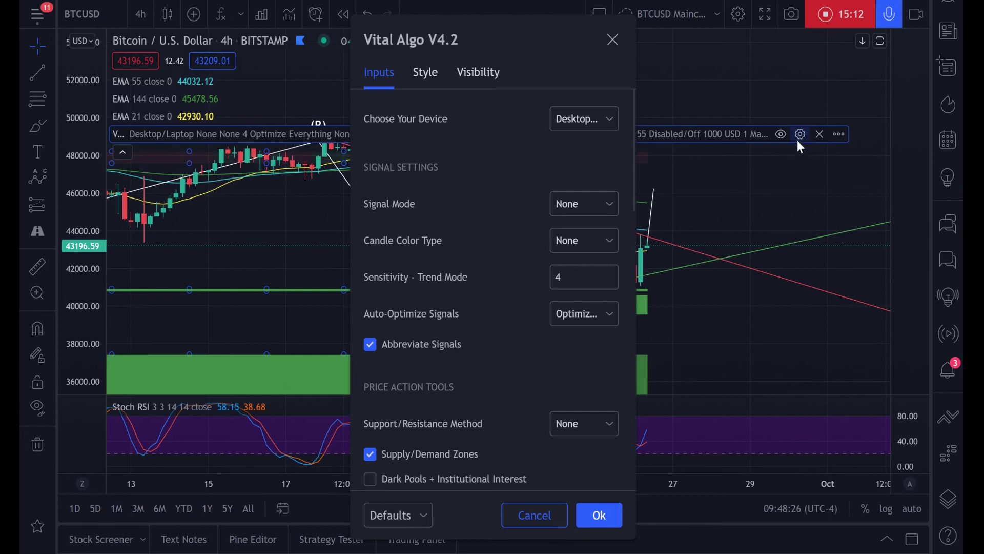
pyautogui.press('Escape')
pyautogui.scroll(-2, 763, 179)
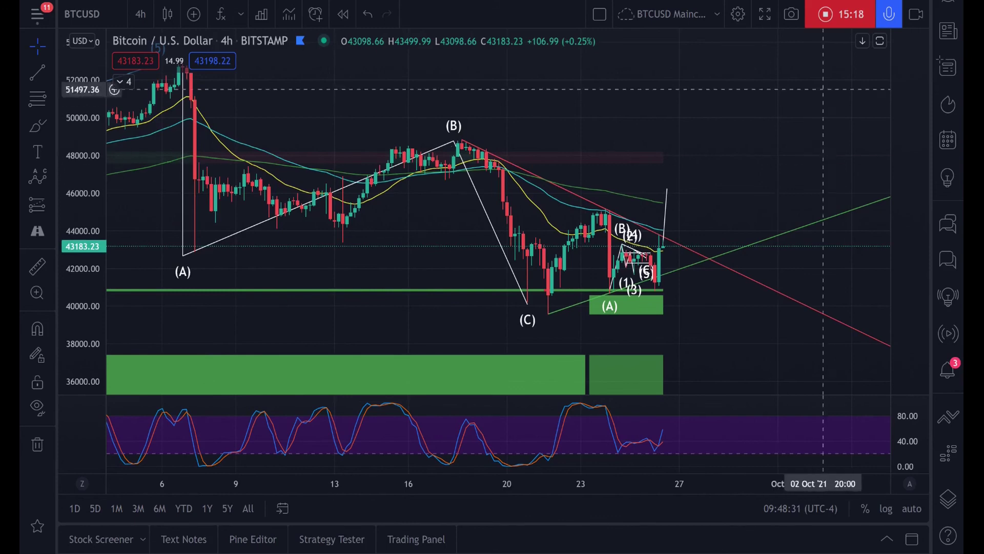
# Draw a Fibonacci retracement from the projected line's upper end at about 46,210 down to about 43,021 on 5 Oct and examine its levels
pyautogui.click(667, 188)
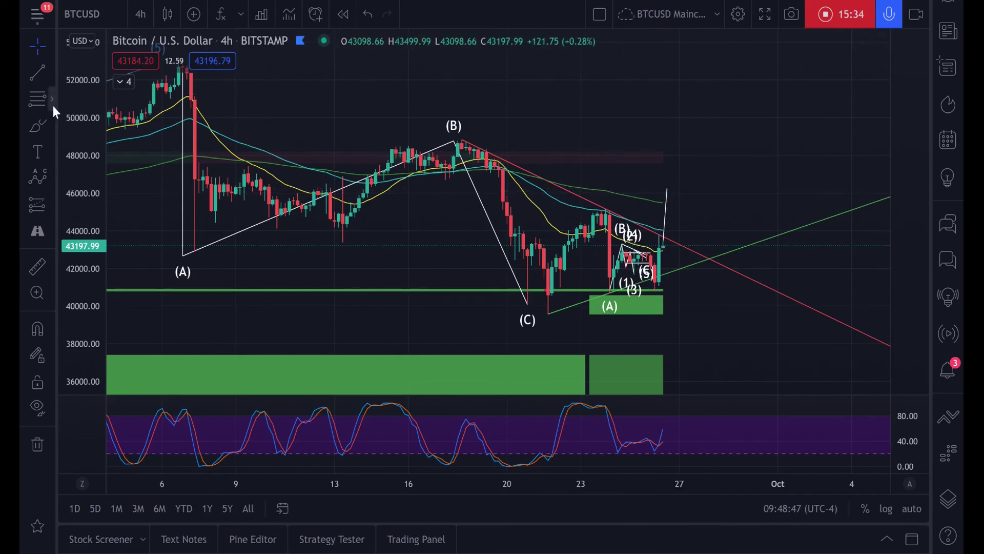
pyautogui.click(38, 102)
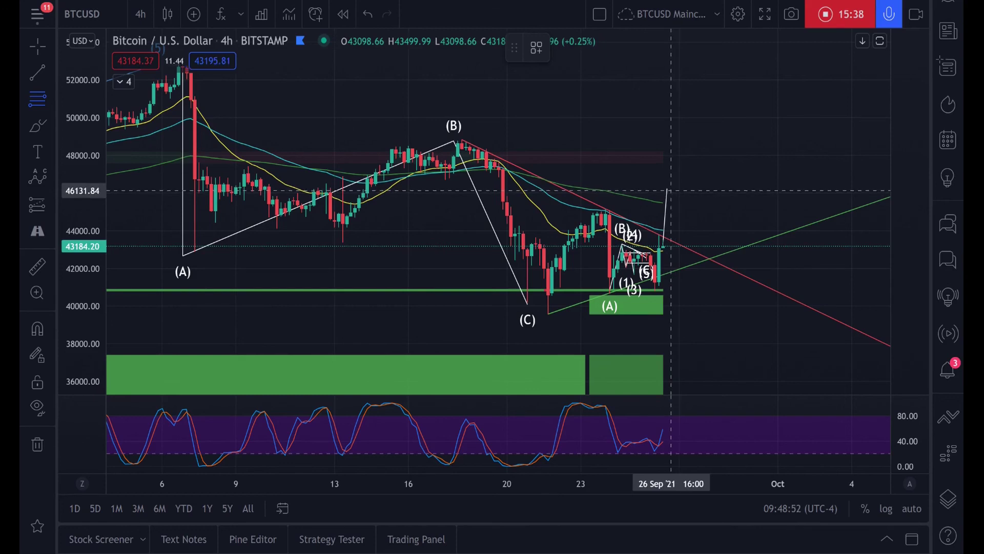
pyautogui.click(666, 188)
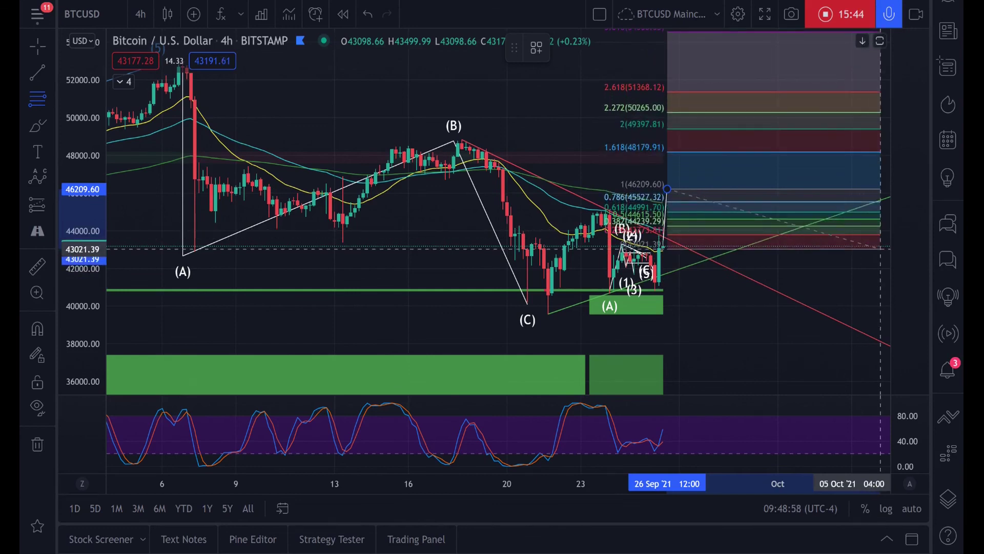
pyautogui.click(881, 249)
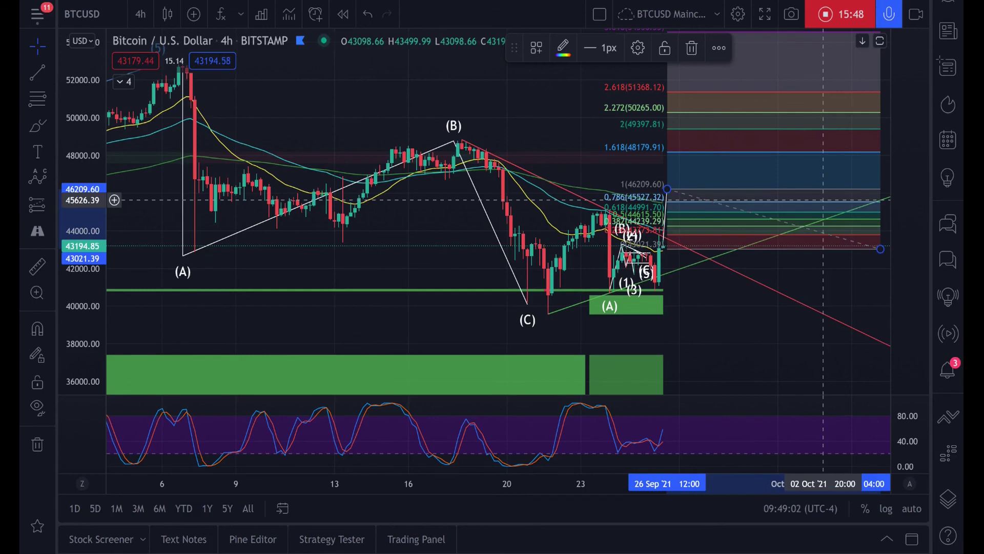
pyautogui.scroll(5, 823, 199)
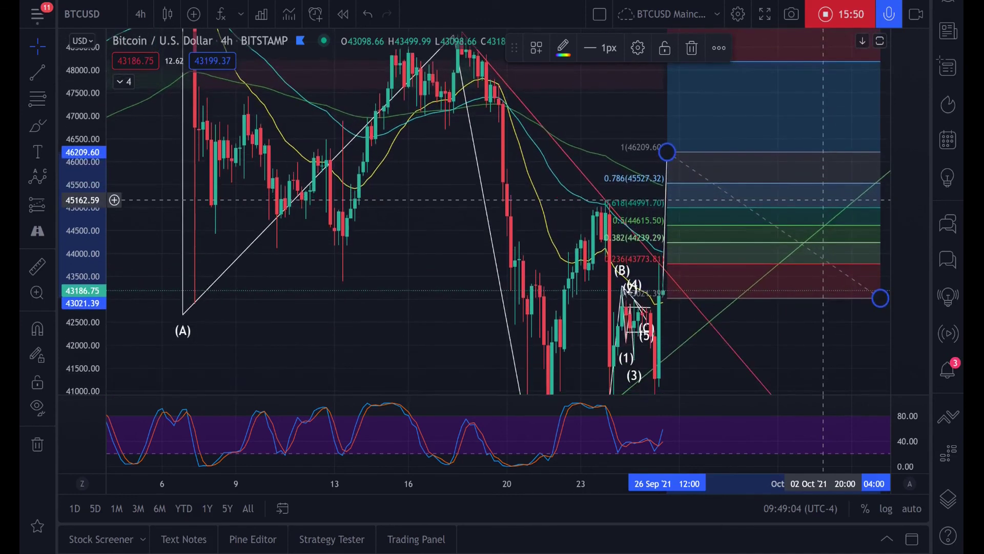
pyautogui.scroll(1, 823, 197)
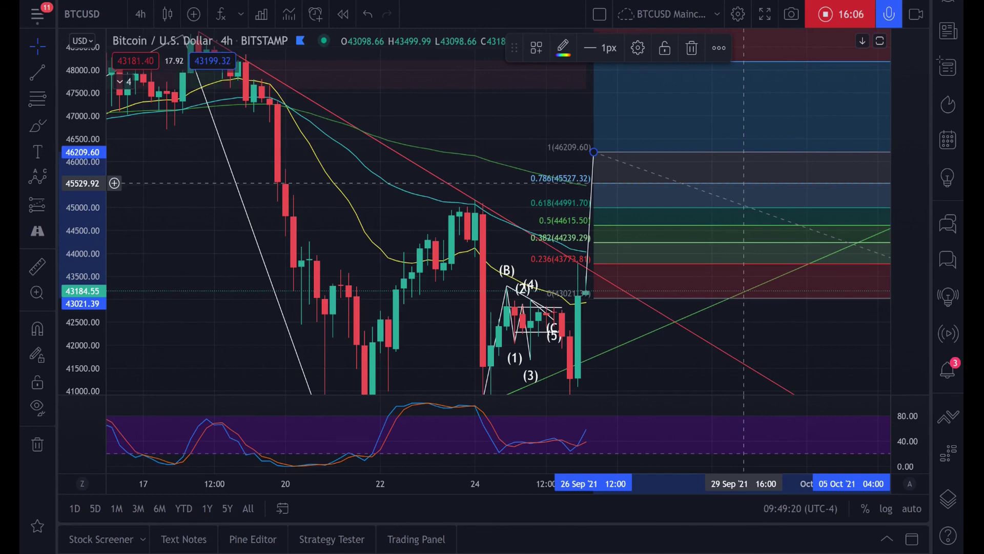
pyautogui.moveTo(450, 121); pyautogui.dragTo(452, 211)
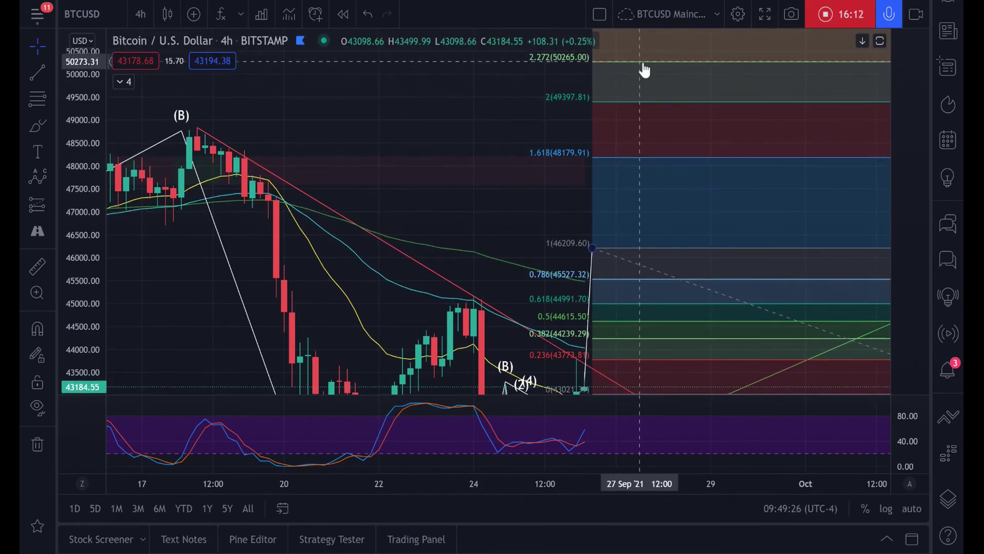
# Delete the Fibonacci retracement and review the larger (A)-(B)-(C) correction on the 4-hour chart
pyautogui.click(714, 301)
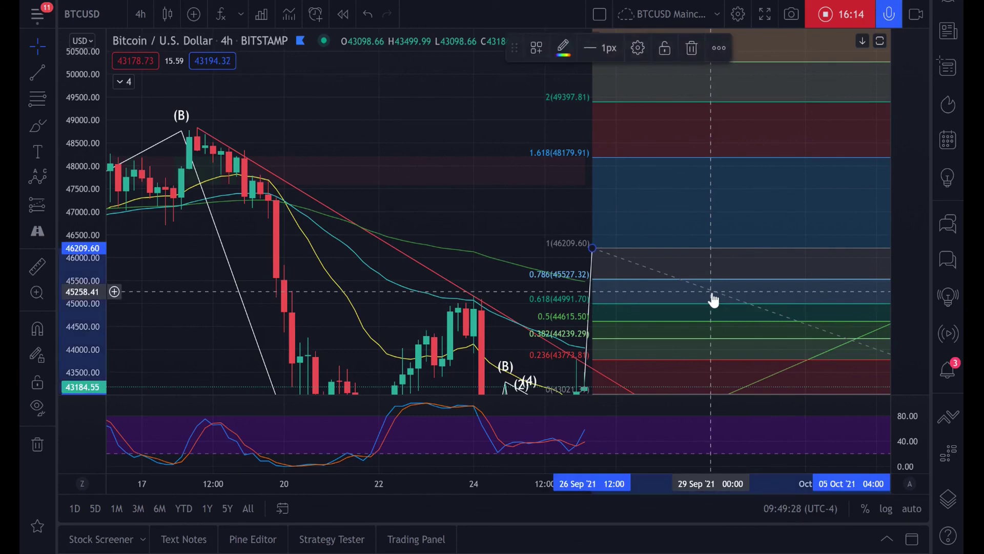
pyautogui.press('Delete')
pyautogui.scroll(-3, 714, 301)
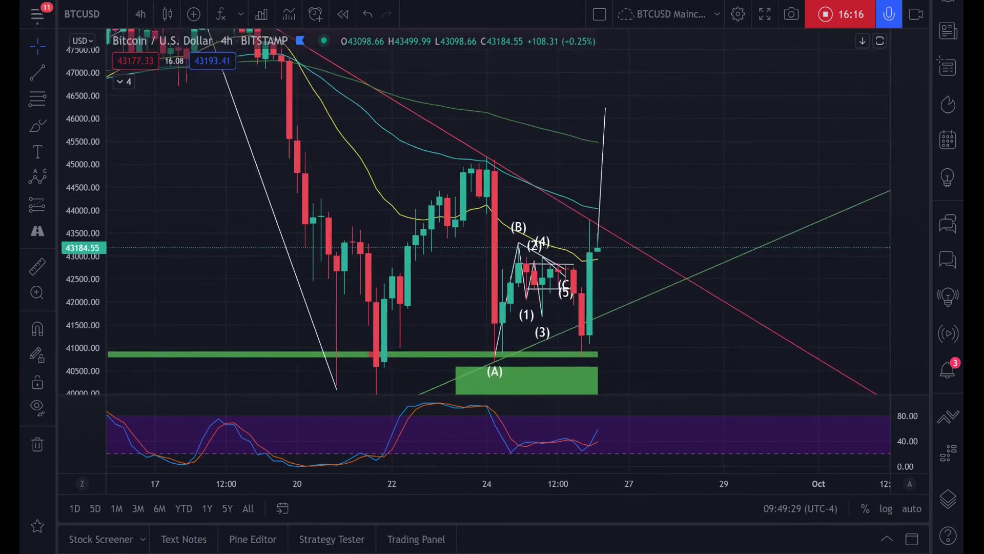
pyautogui.scroll(-3, 714, 301)
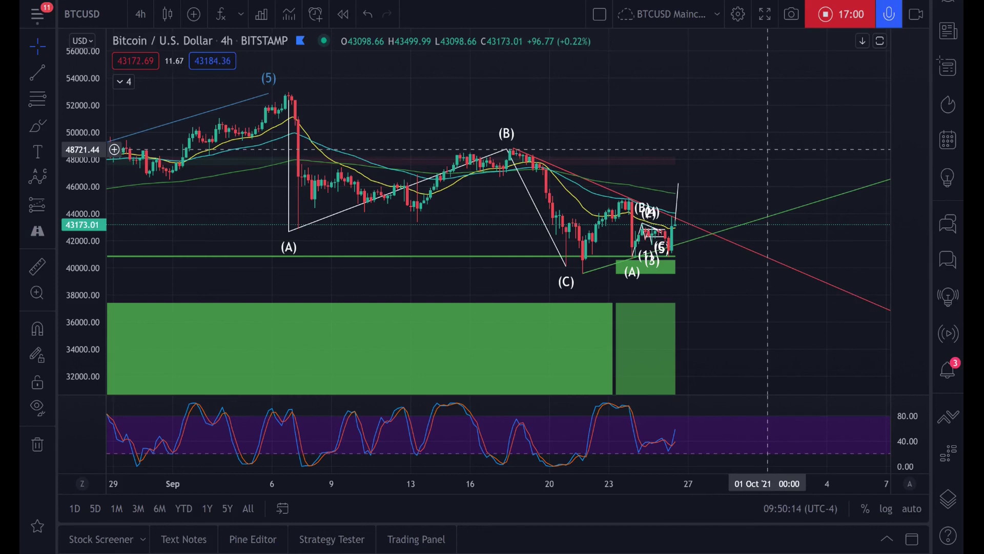
pyautogui.click(826, 14)
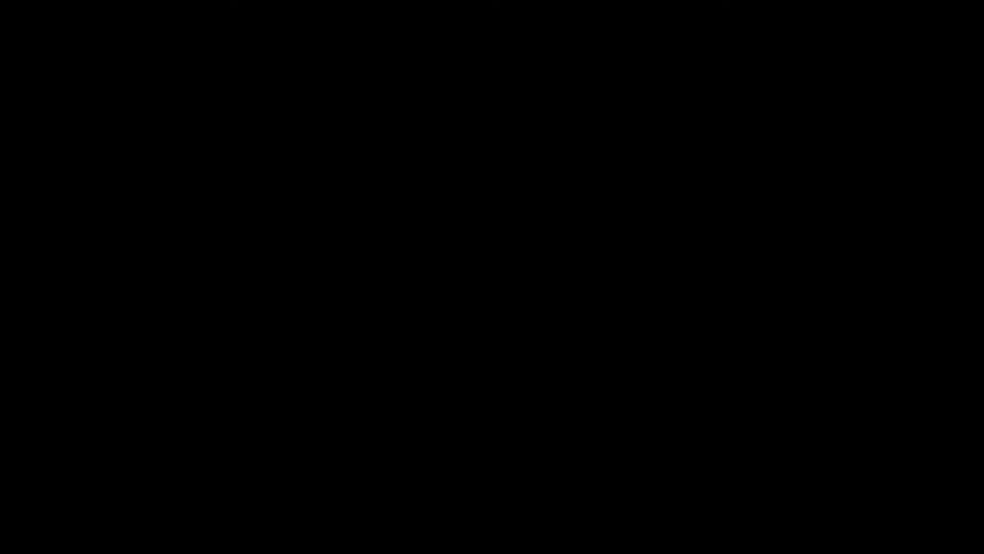